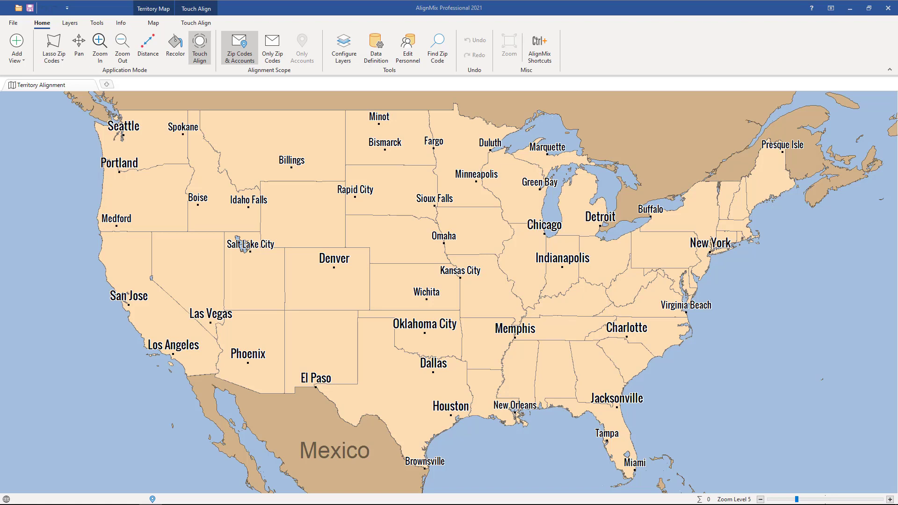
Step: Review the singular and plural naming conventions in the application's project options and accept them
click(18, 24)
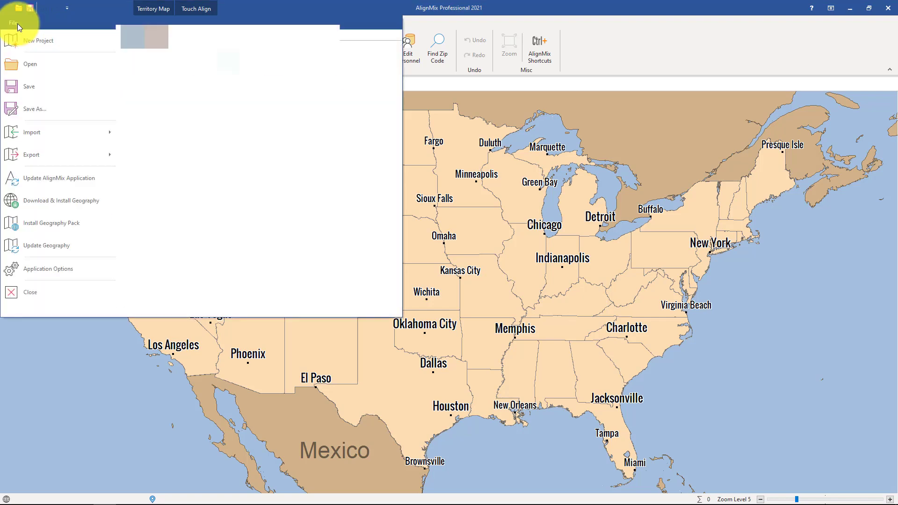
click(69, 271)
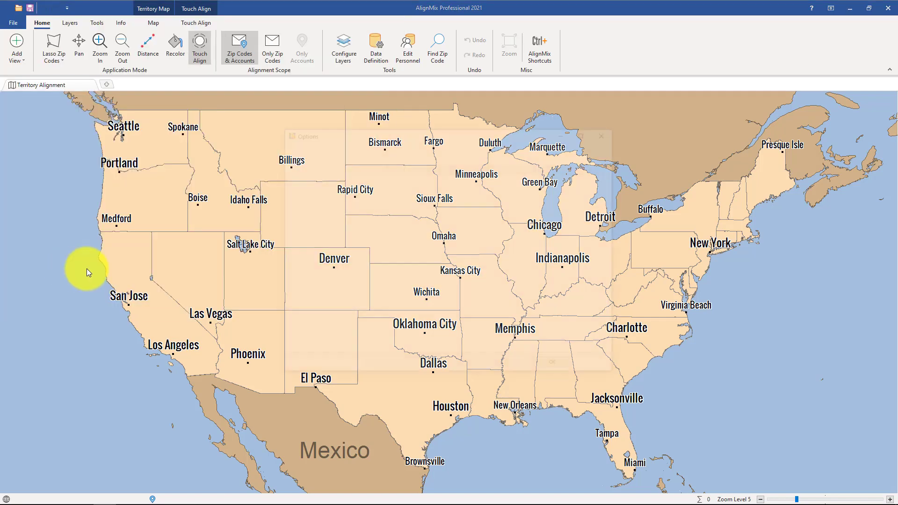
click(290, 165)
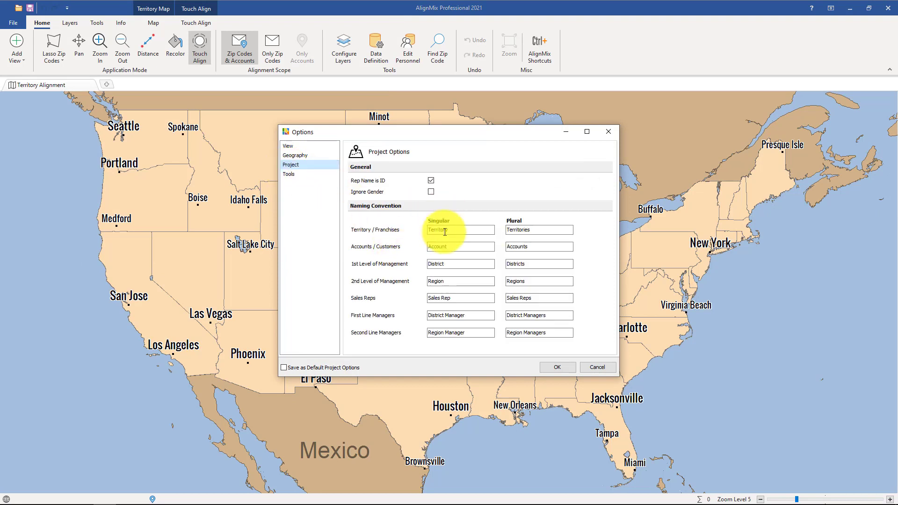
click(566, 367)
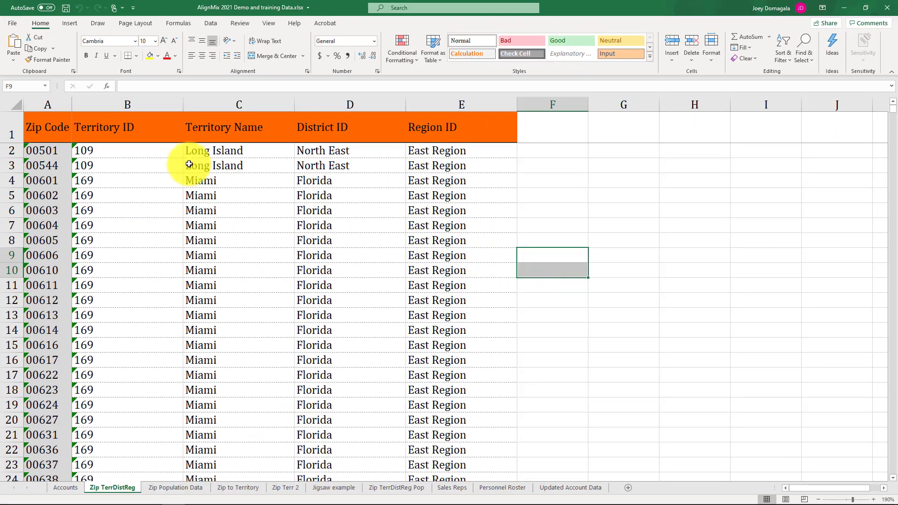
Step: In Excel, examine the Zip Code through Region ID columns of the Zip TerrDistReg worksheet, then return to AlignMix
click(50, 98)
drag(49, 99, 422, 112)
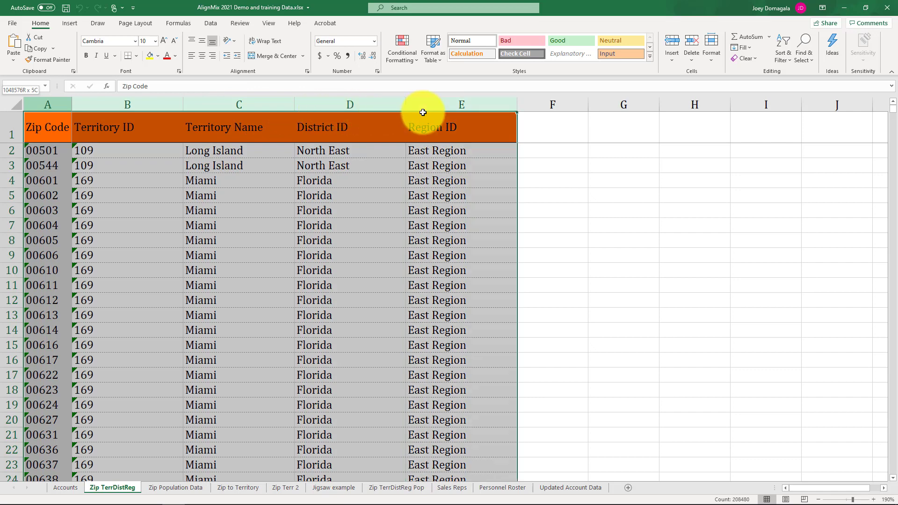
click(552, 235)
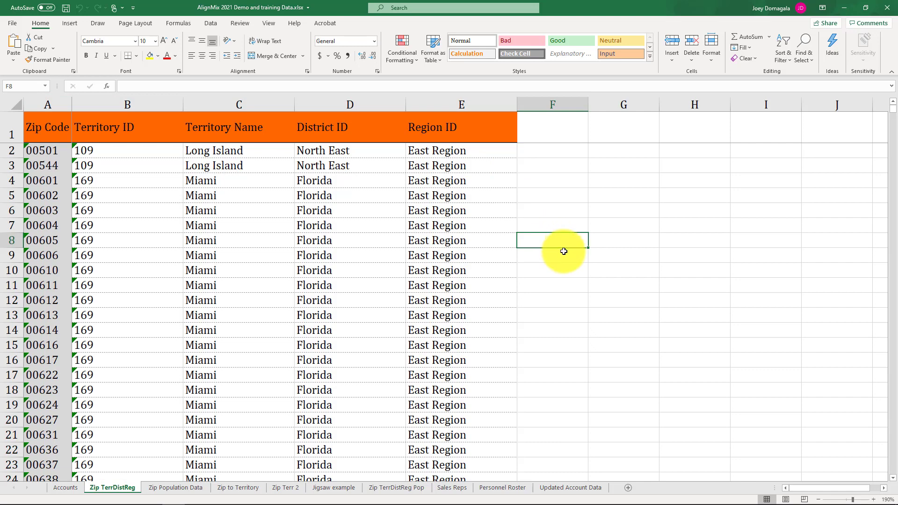
click(841, 9)
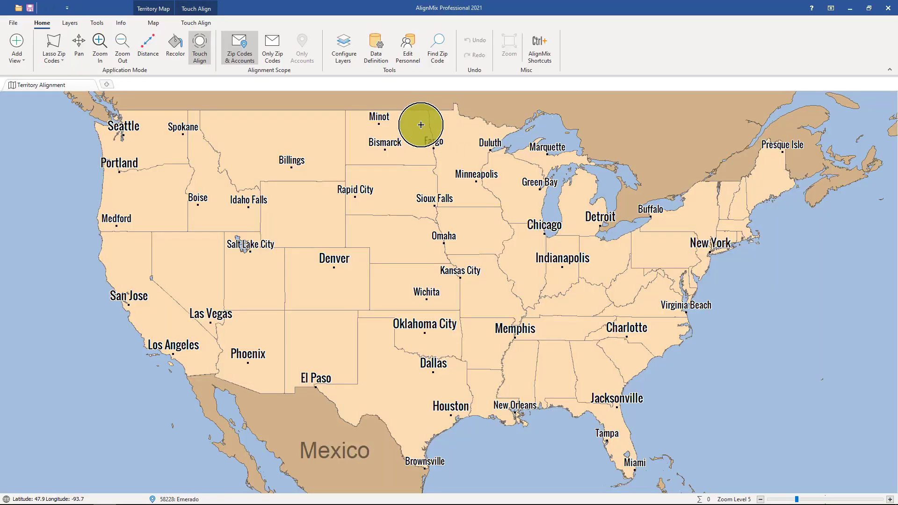
Step: Start a data import from AlignMix 2021 Demo and training Data.xlsx using the Zip TerrDistReg worksheet with row 1 as header
click(19, 22)
mouse_move(80, 130)
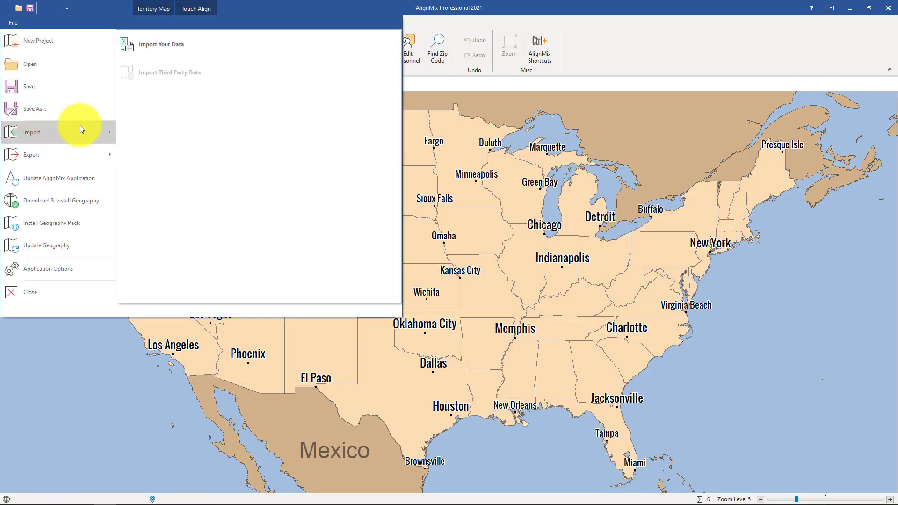
click(203, 43)
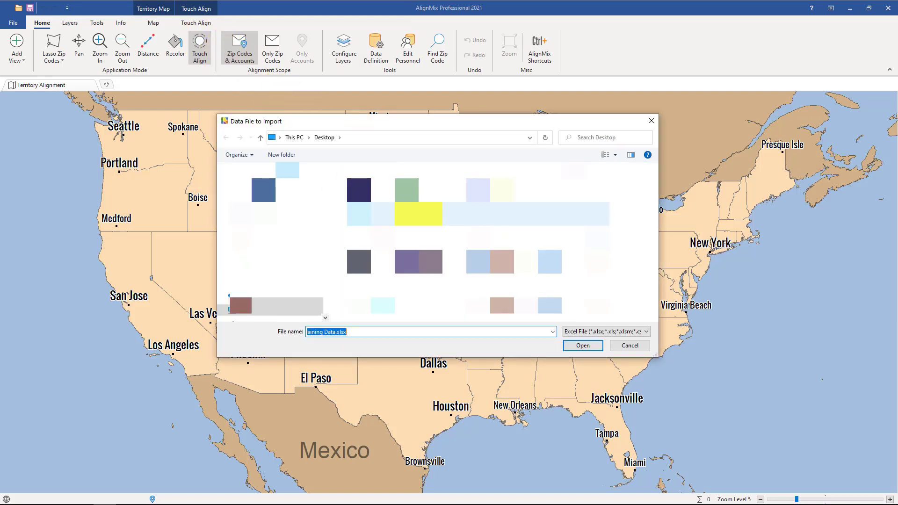
click(582, 346)
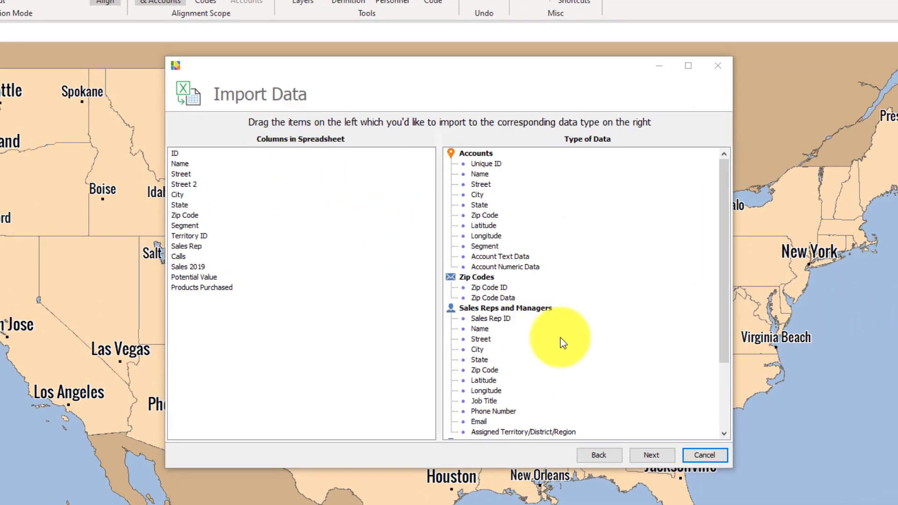
click(601, 453)
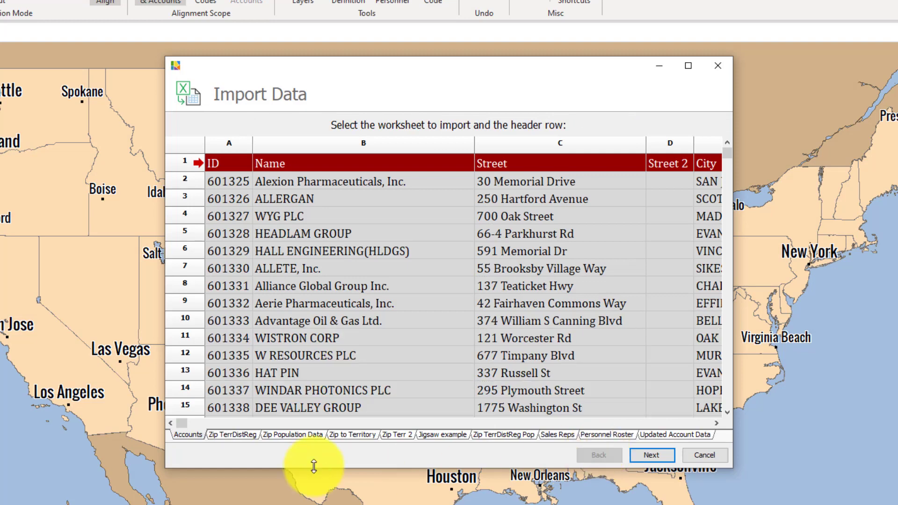
click(234, 435)
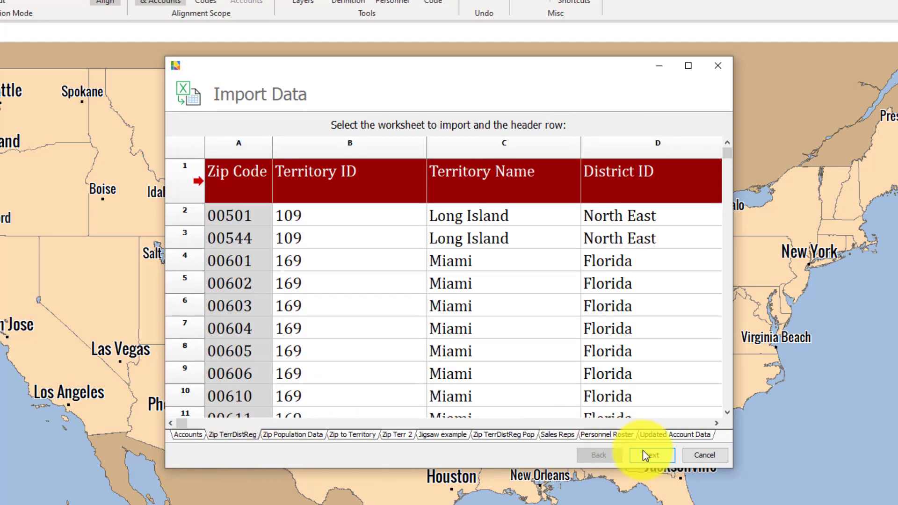
click(643, 451)
Step: Map Zip Code to Zip Code ID, Territory ID and Territory Name to Territory, District ID to District, and Region ID to Region
scroll(611, 399, down, 3)
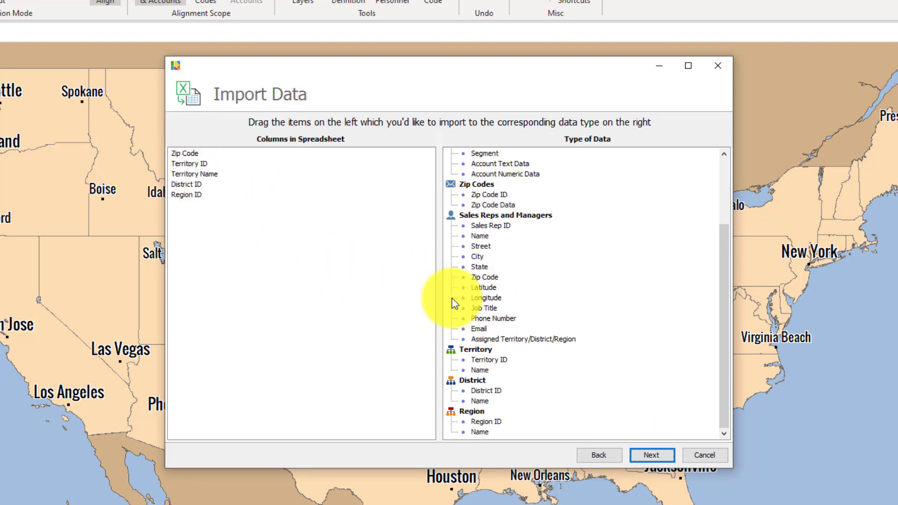
click(186, 152)
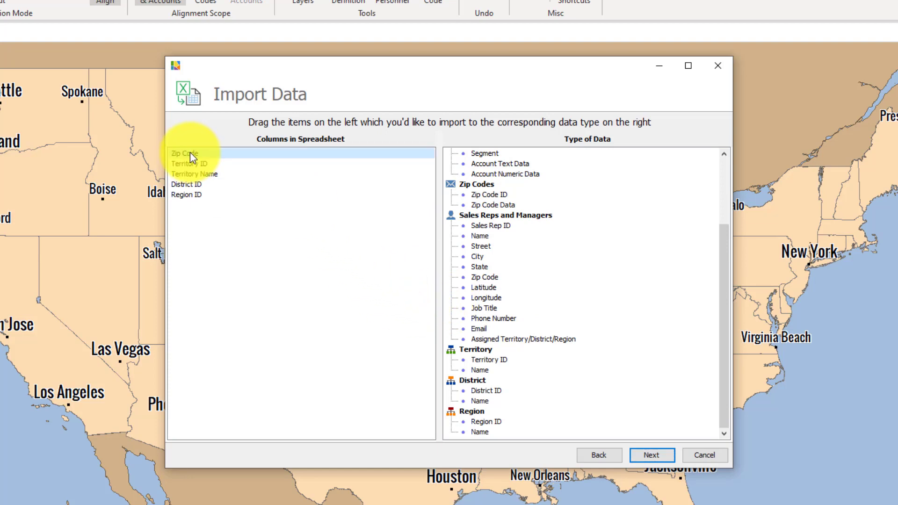
drag(187, 153, 478, 194)
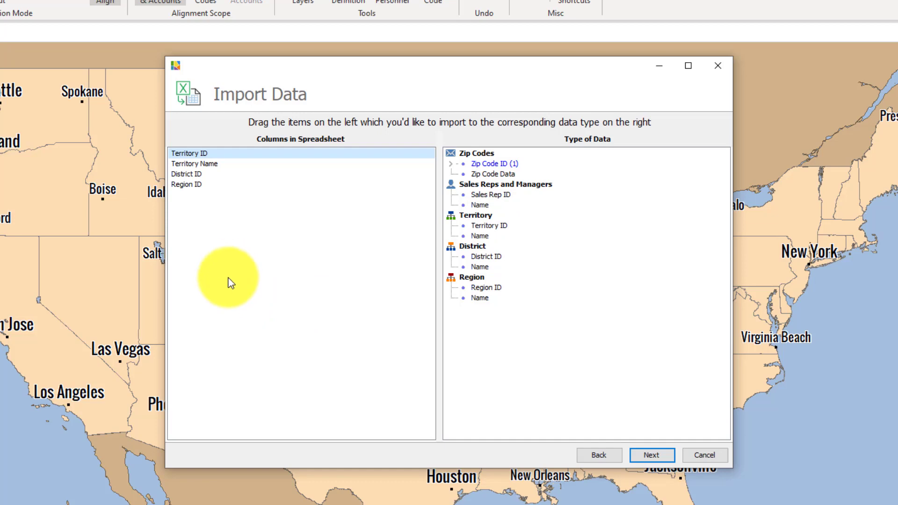
drag(196, 155, 494, 226)
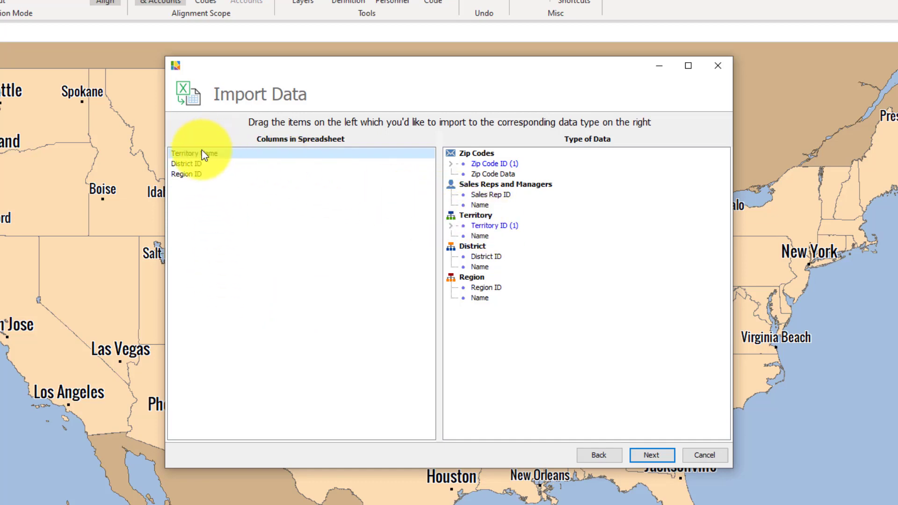
drag(200, 154, 481, 236)
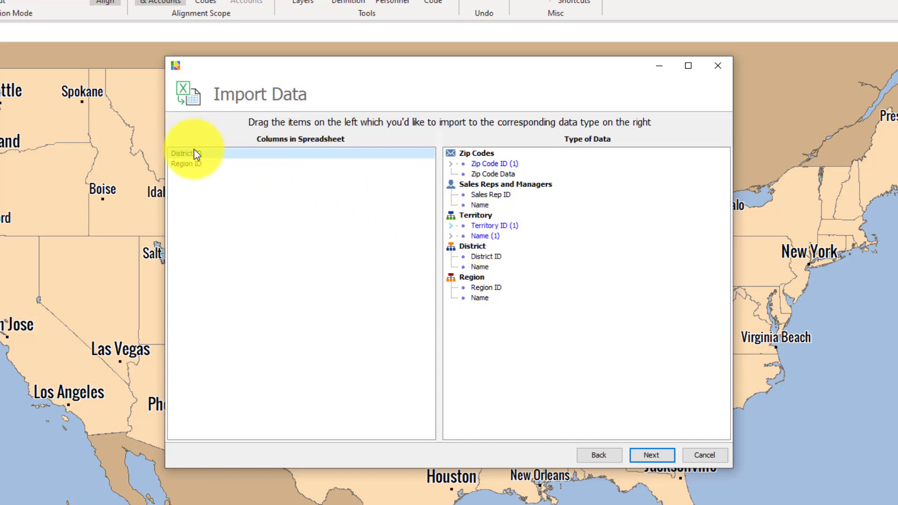
drag(194, 152, 490, 259)
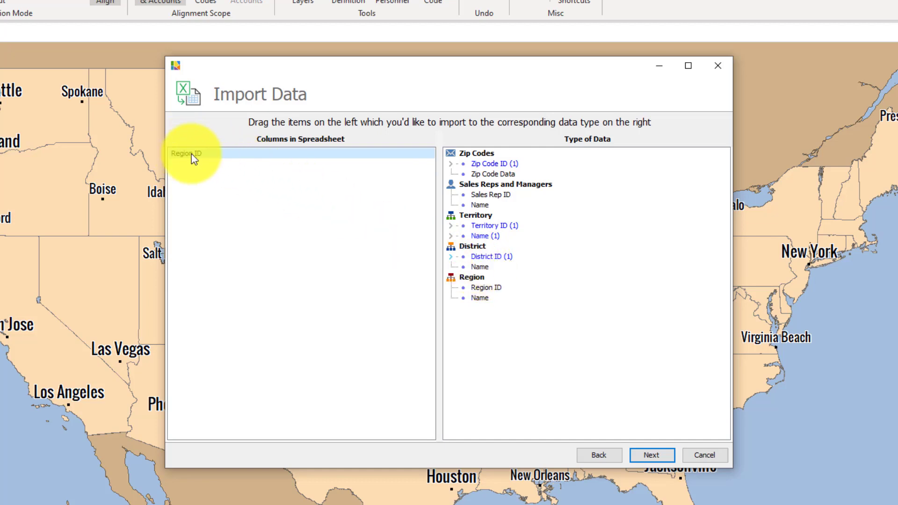
drag(192, 153, 489, 287)
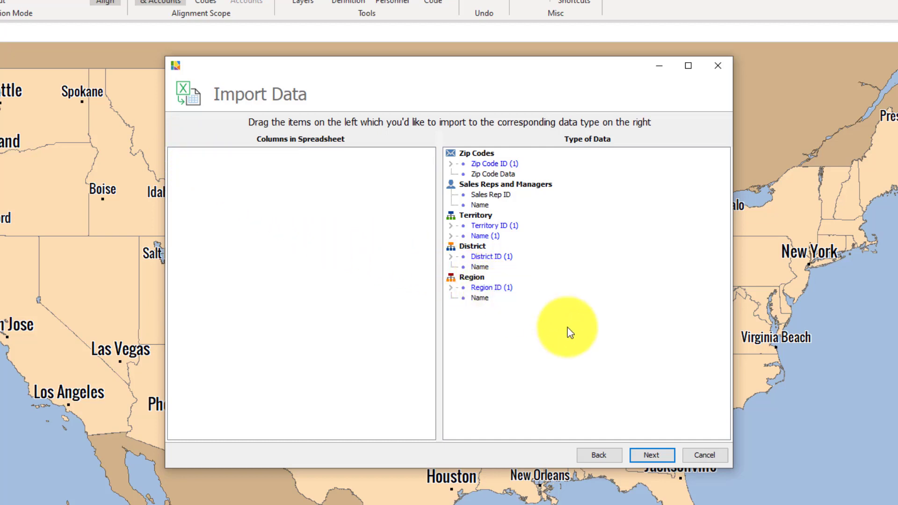
Step: Confirm the import settings with the existing base geography and complete the zip code data import
click(659, 457)
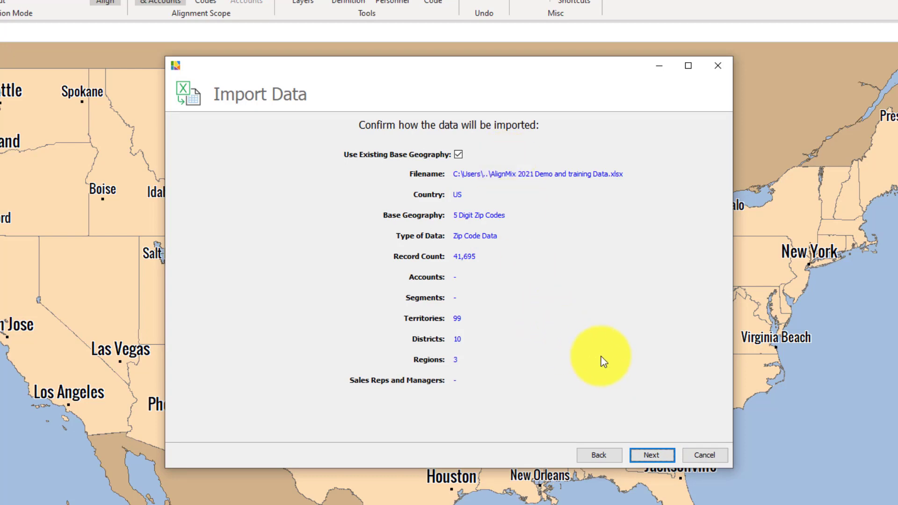
click(654, 456)
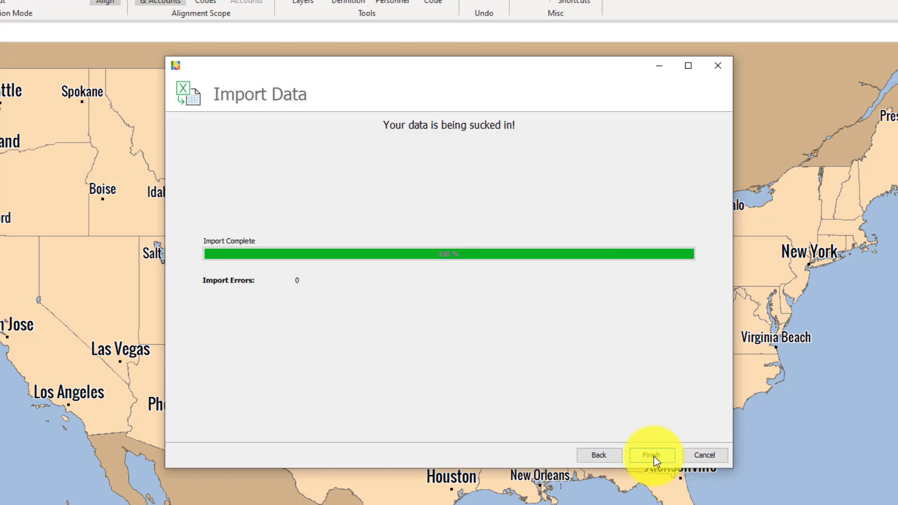
click(652, 455)
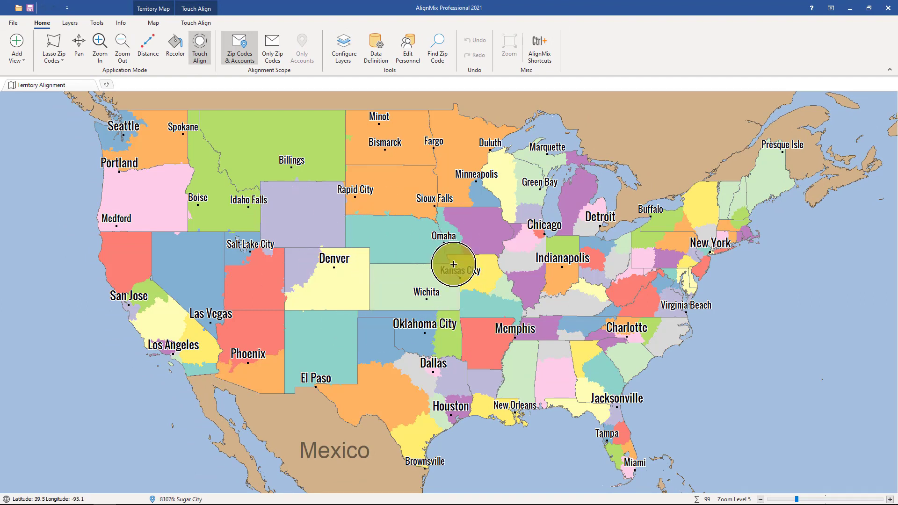
Step: Add a district map view and a region map view to the project
click(110, 85)
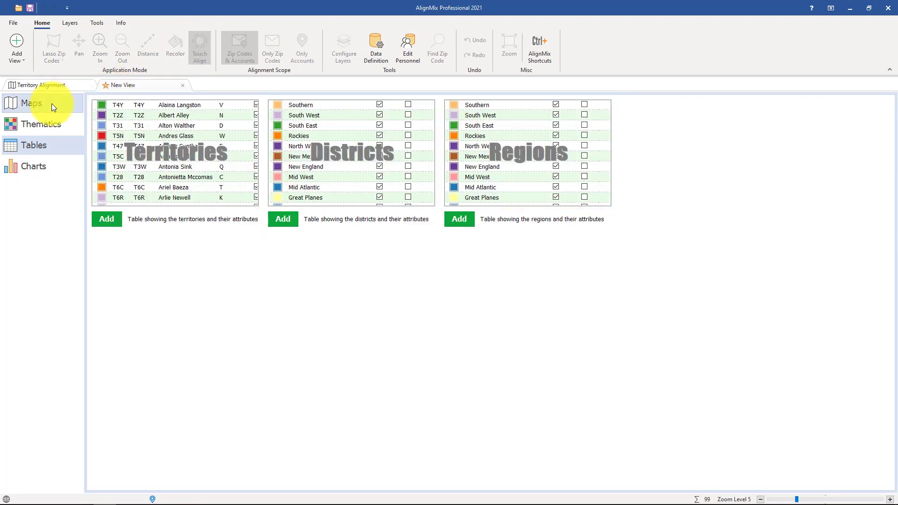
click(52, 105)
click(139, 148)
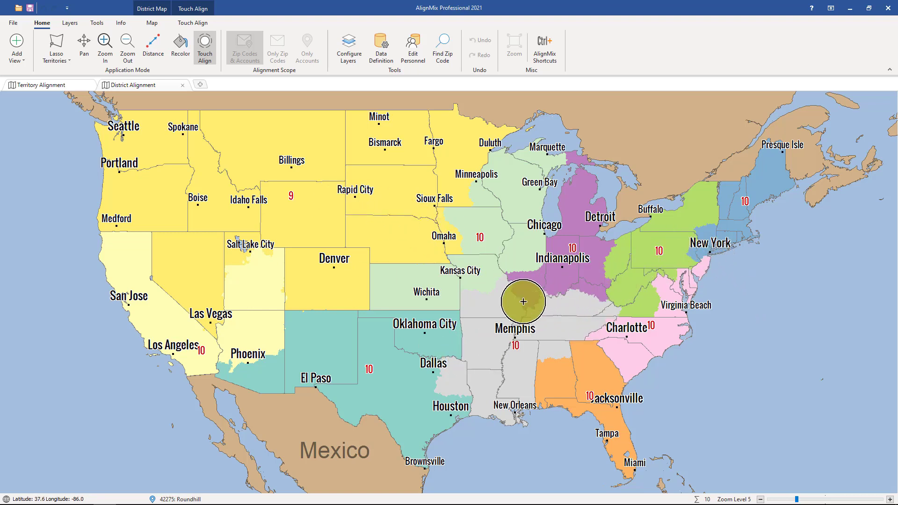
click(199, 84)
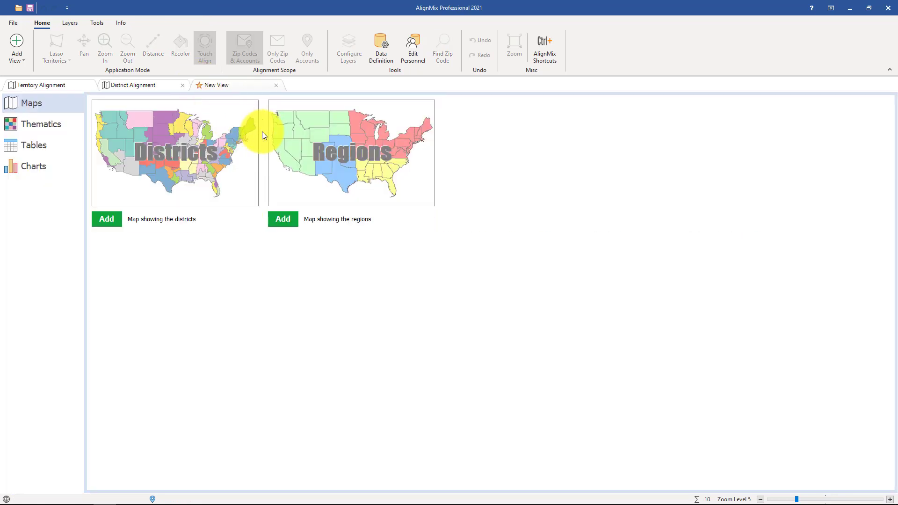
click(324, 152)
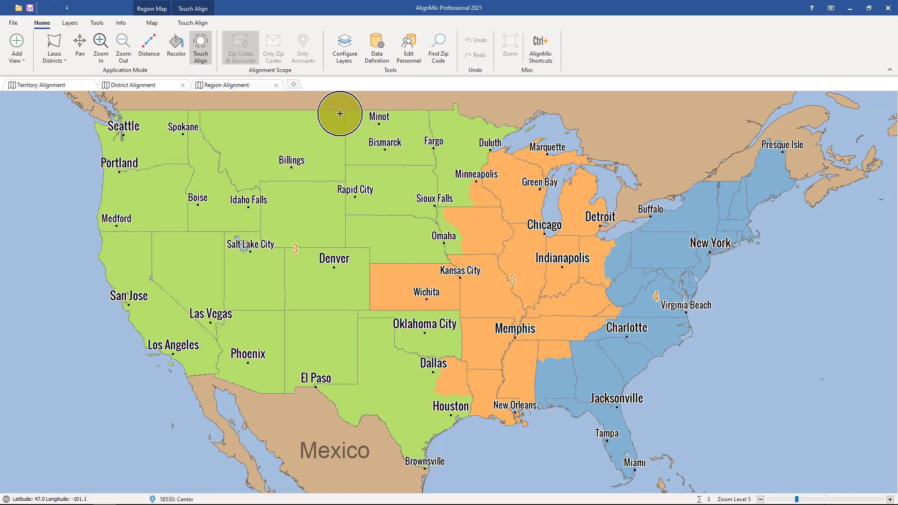
Step: Add a regions table, delete the East, Central and West regions from it, and close the table
click(293, 87)
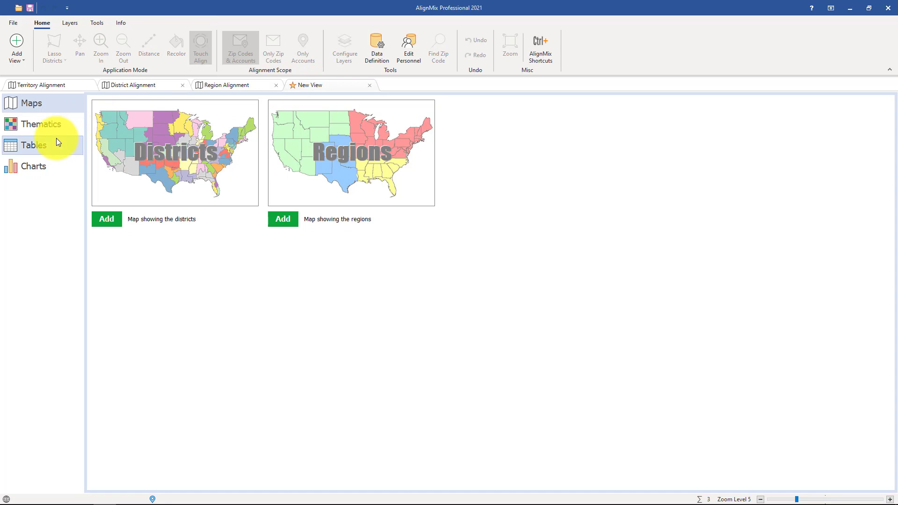
click(56, 140)
click(538, 162)
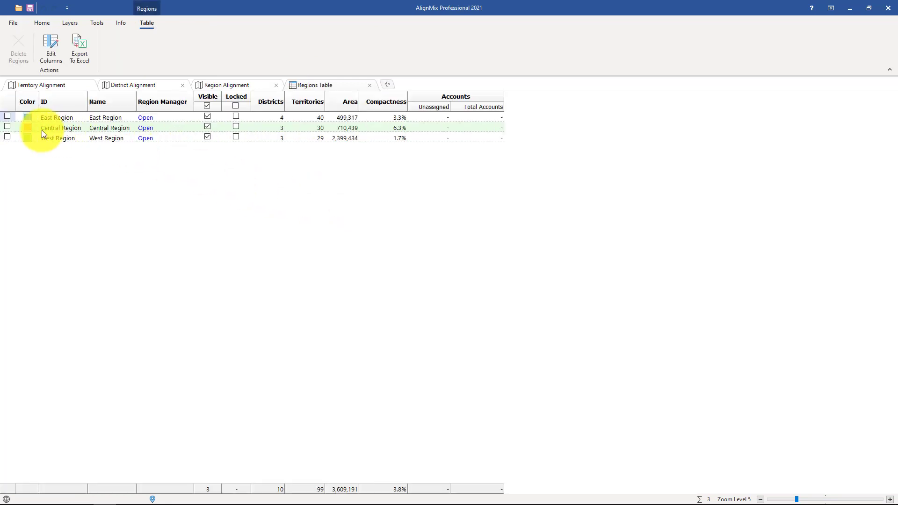
click(8, 117)
click(8, 126)
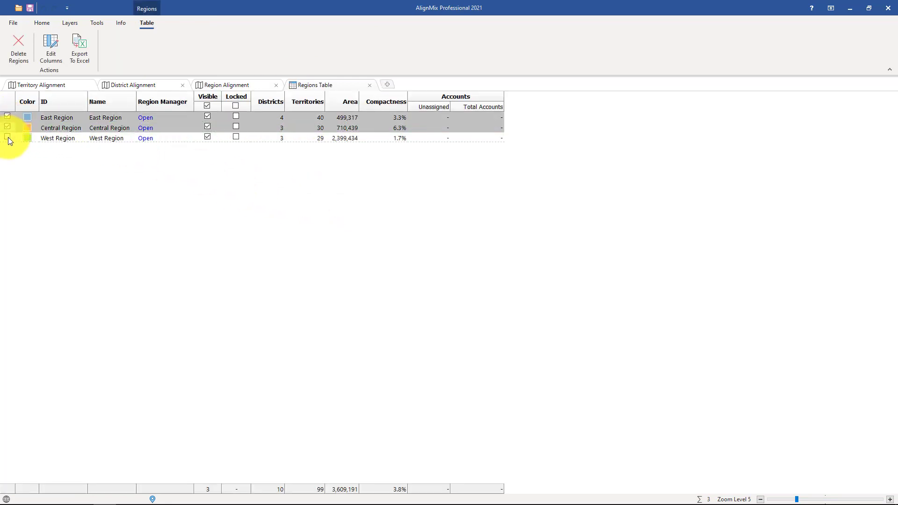
click(8, 137)
click(18, 52)
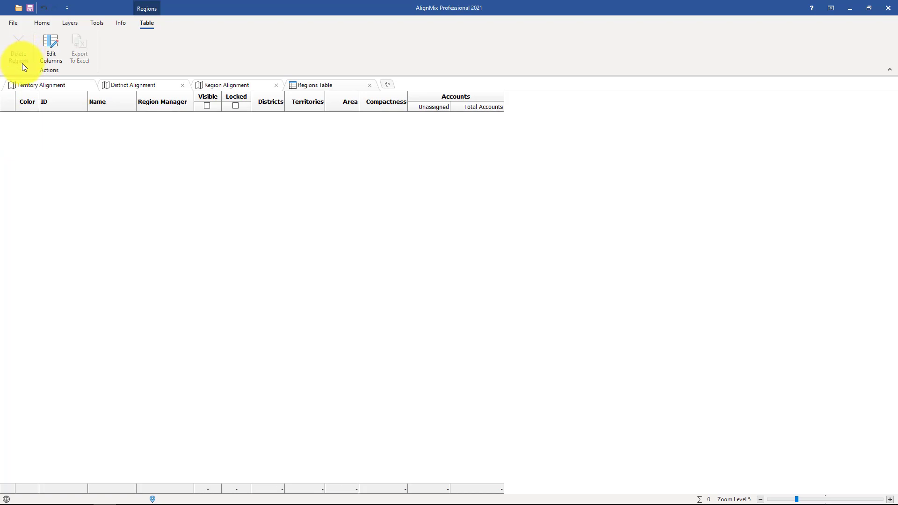
click(370, 85)
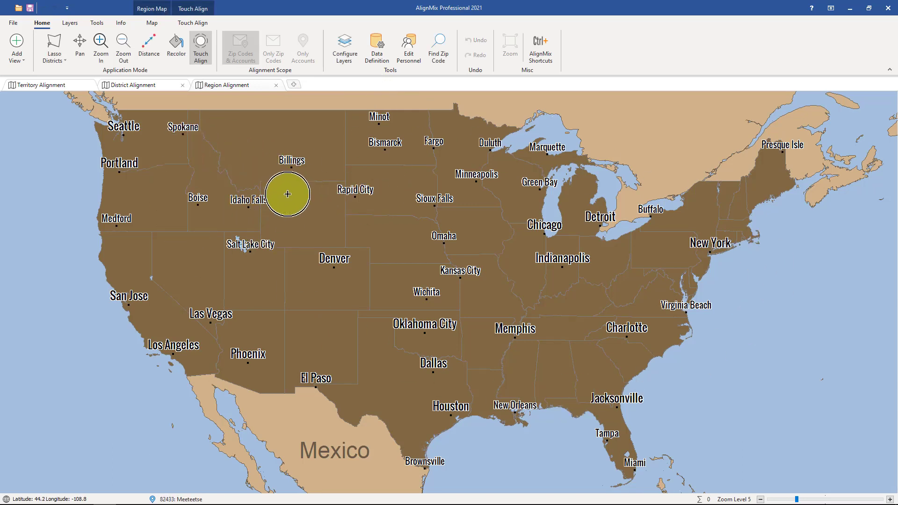
Step: Check the district and territory alignment maps after the region deletion
click(146, 88)
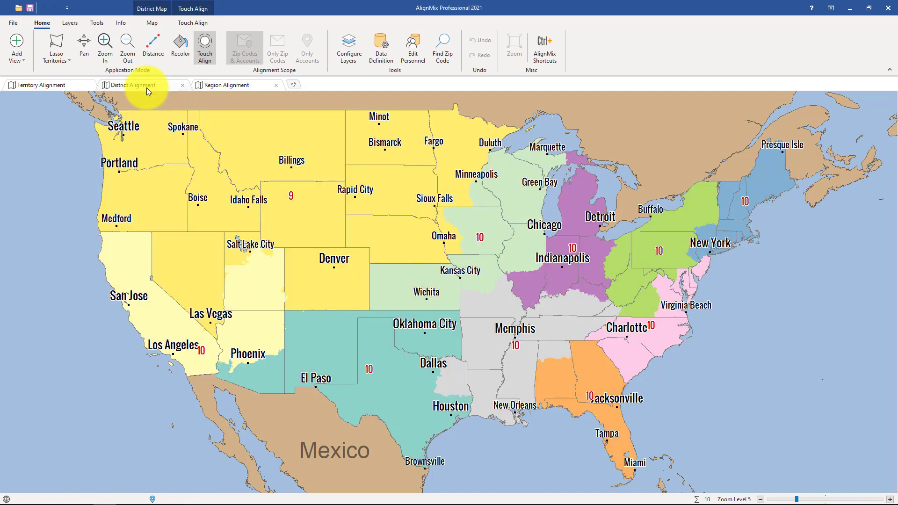
click(54, 85)
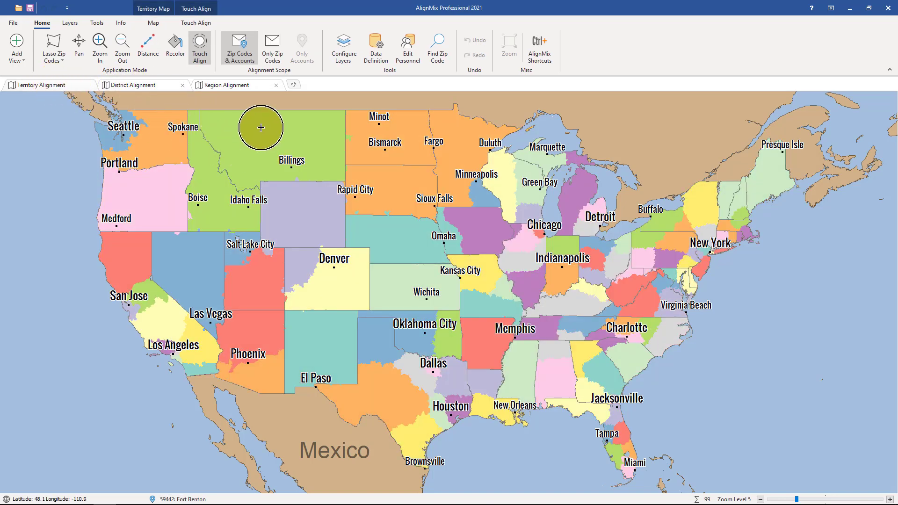
Step: On the region map, create a region from the North East district and extend it with Touch Align over the two adjacent districts down to the Carolinas
click(226, 90)
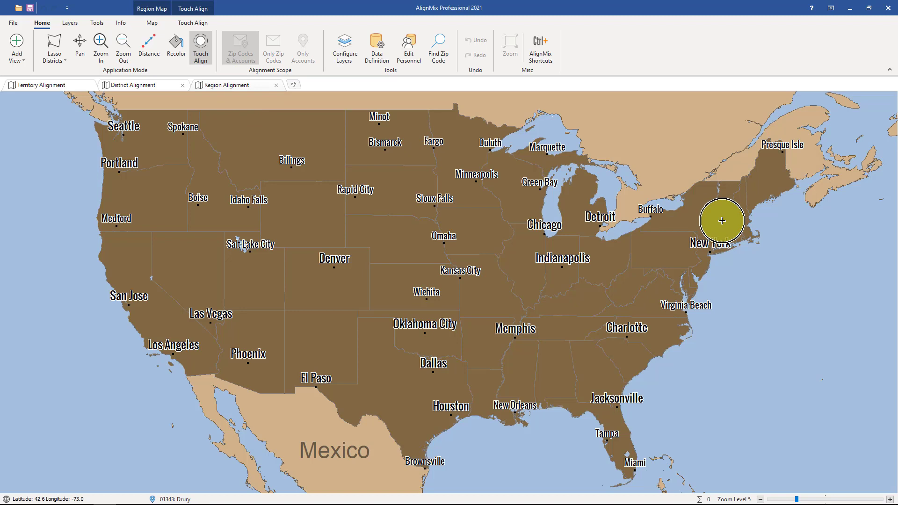
click(732, 208)
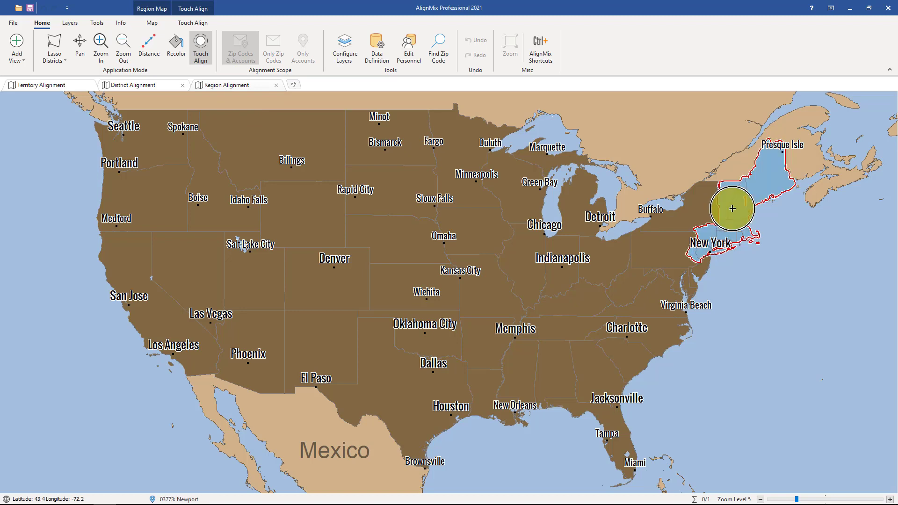
click(733, 209)
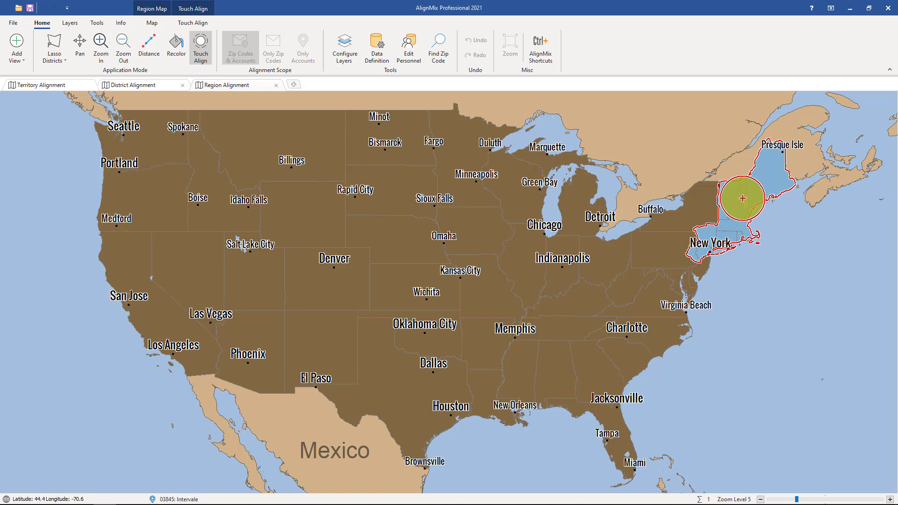
mouse_move(730, 202)
mouse_down()
mouse_move(678, 220)
mouse_move(676, 298)
mouse_up()
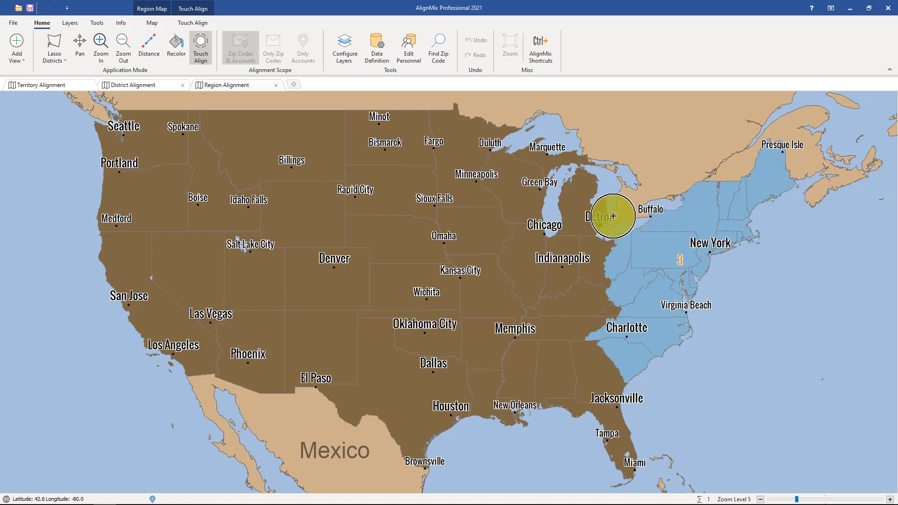
Step: Add a regions table, and extend Region 1 over the Florida–Georgia district on the region map with Touch Align
click(294, 85)
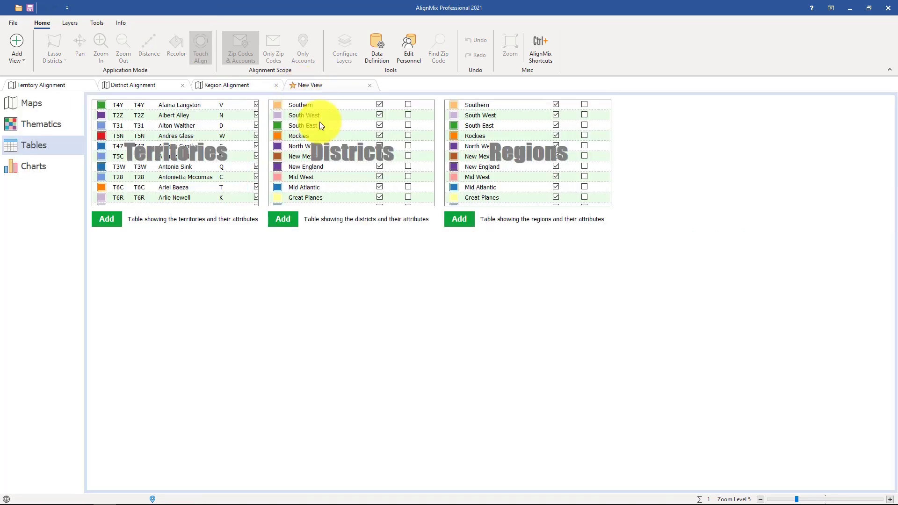
click(494, 156)
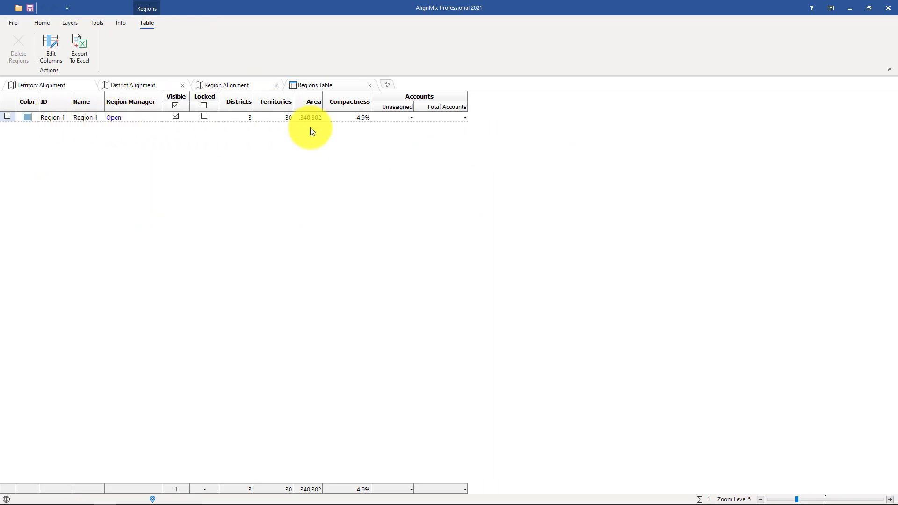
click(236, 85)
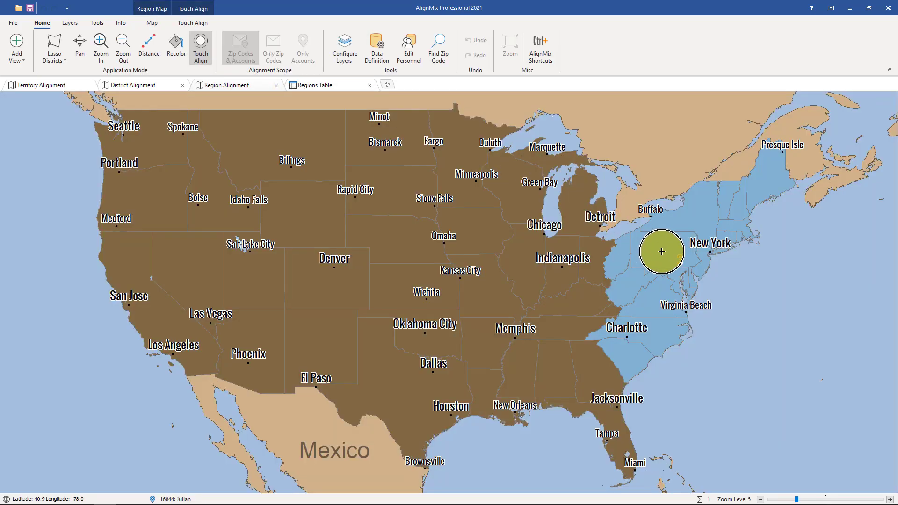
mouse_move(661, 251)
mouse_down()
mouse_move(651, 299)
mouse_move(605, 386)
mouse_move(613, 359)
mouse_up()
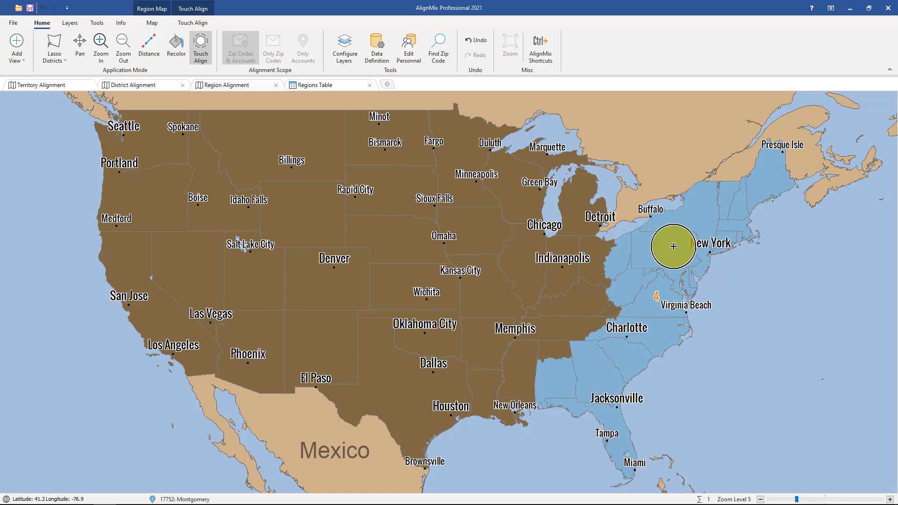
Step: Inspect the North East district's properties and available region assignments from the district map, and leave without saving
click(142, 85)
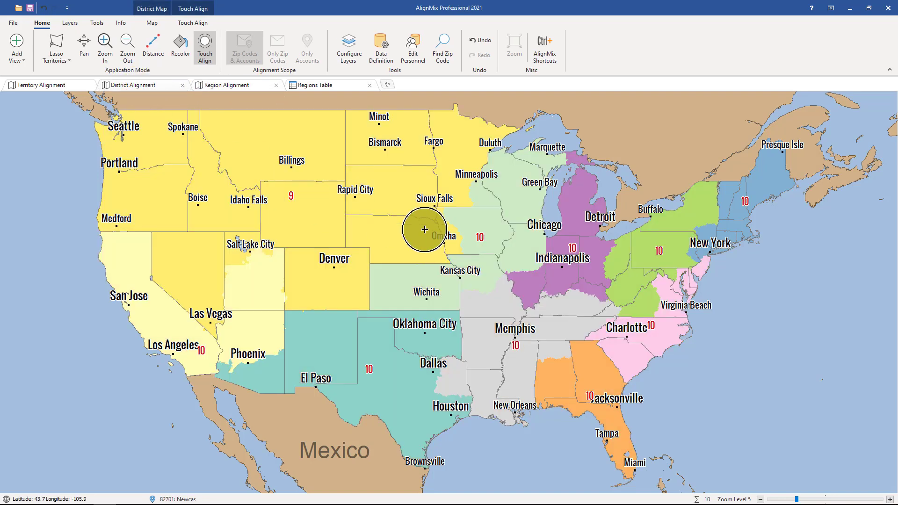
click(739, 209)
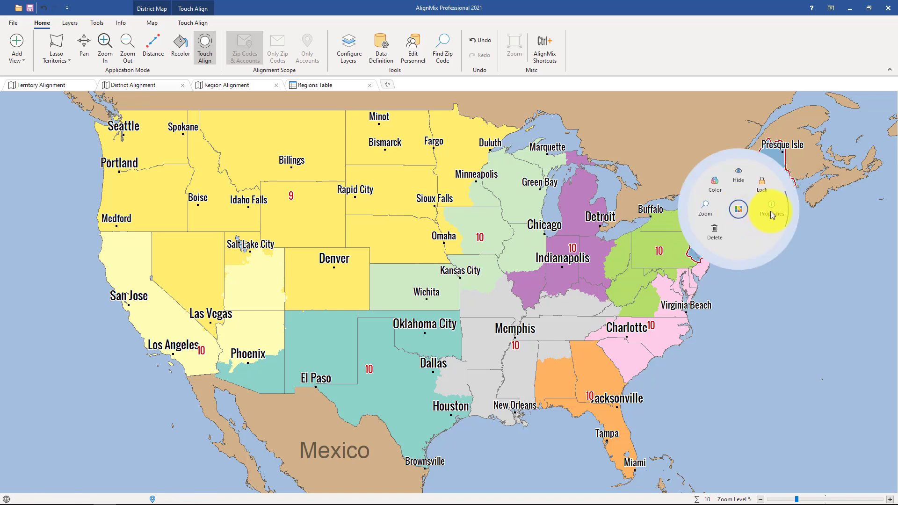
click(769, 211)
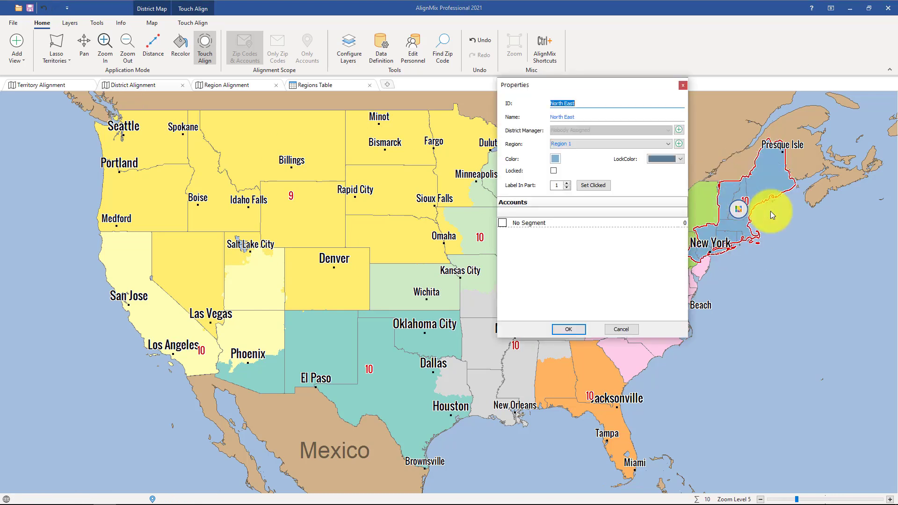
click(570, 147)
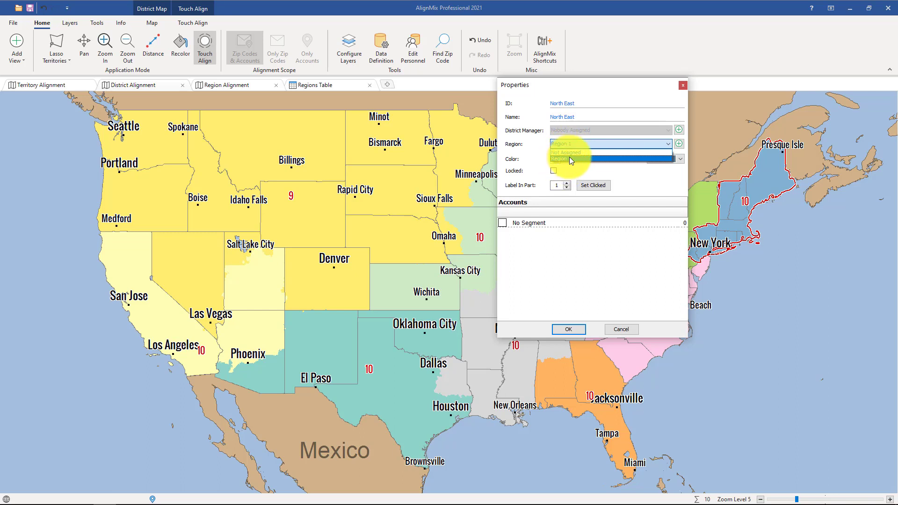
click(570, 159)
click(622, 323)
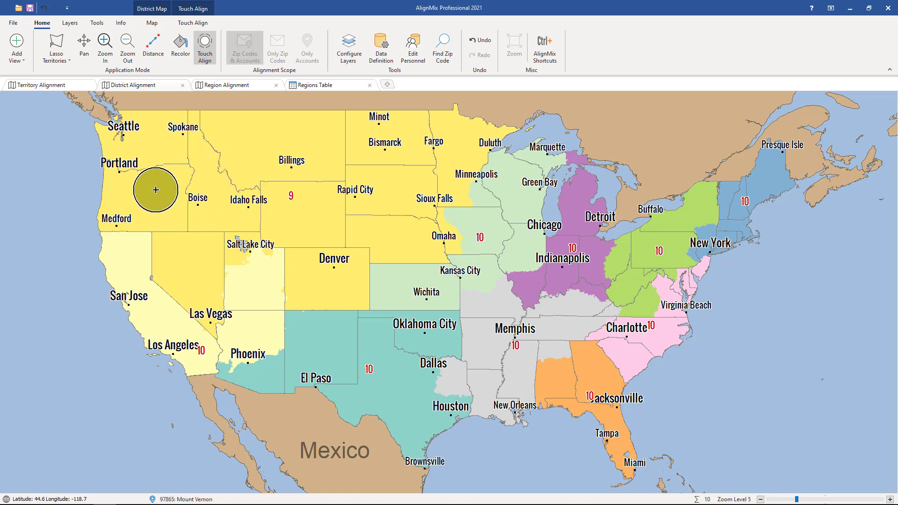
Step: Assign the North West district to a new region with ID and name West, and check the regions table
click(146, 190)
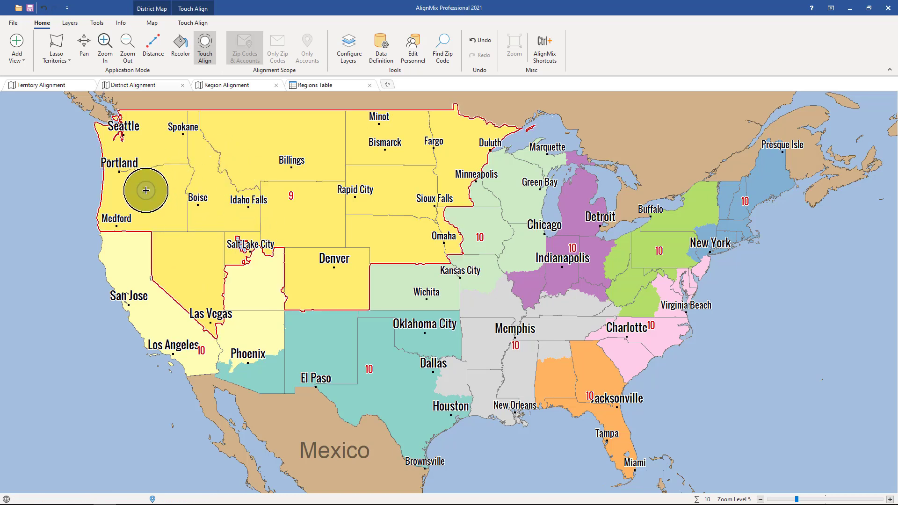
click(174, 189)
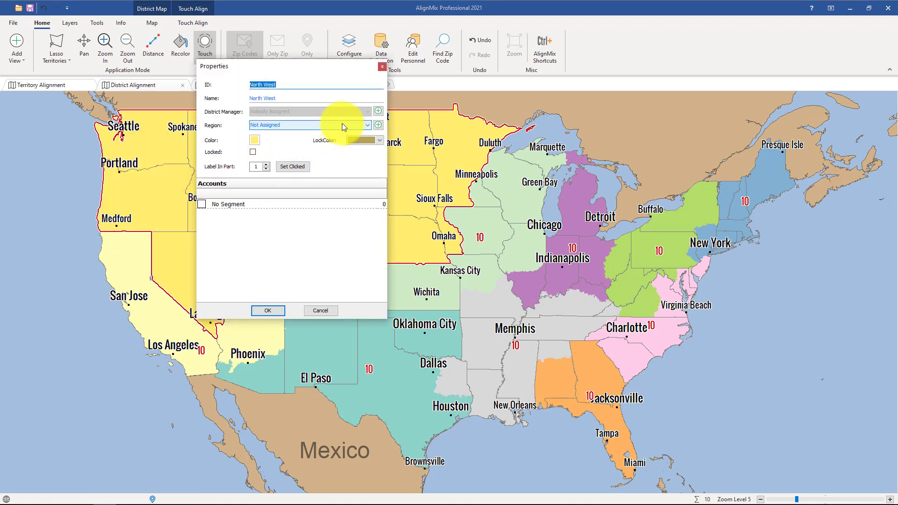
click(377, 125)
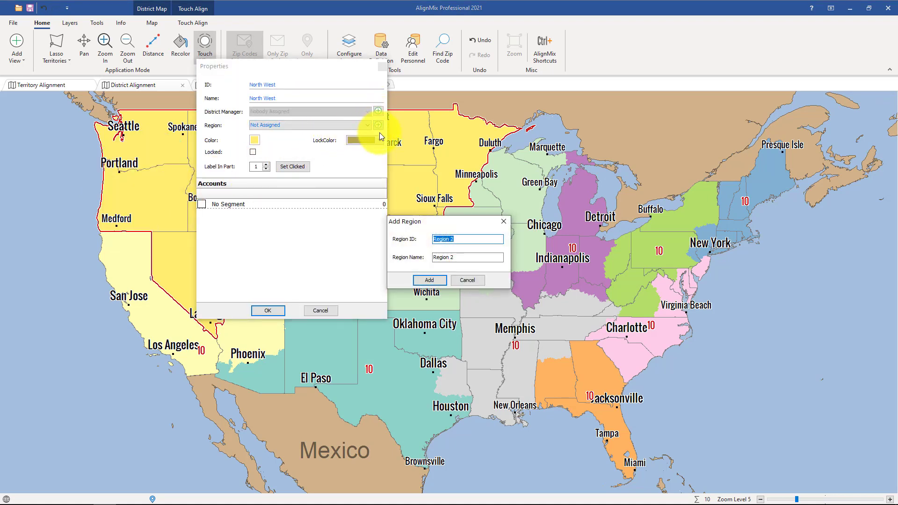
text(West)
key(Tab)
text(Wes)
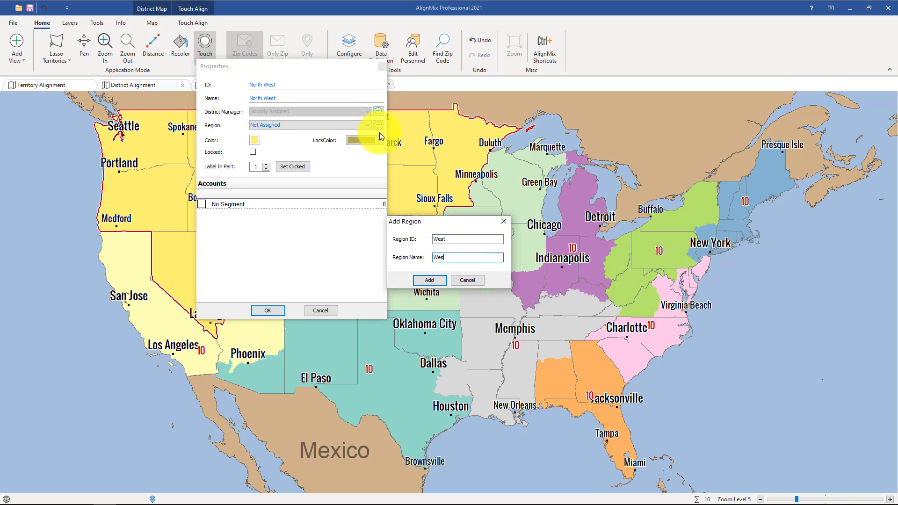
text(t)
click(430, 279)
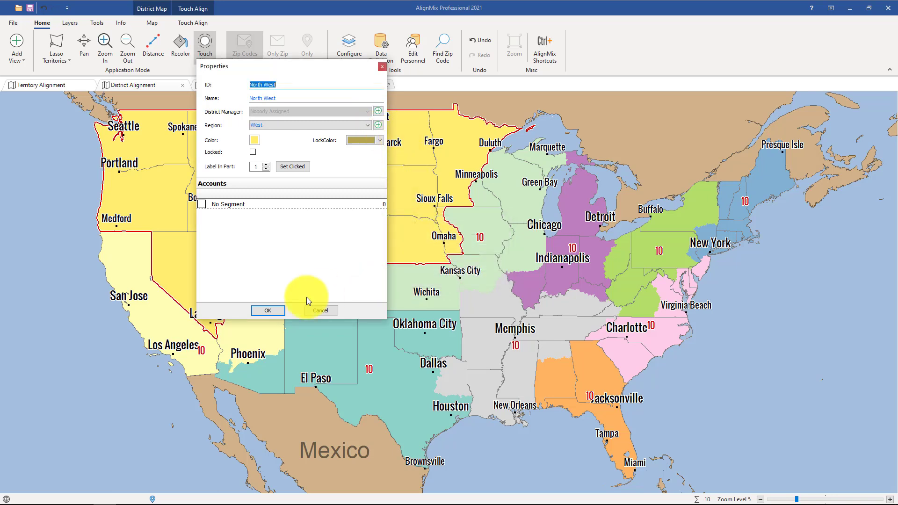
click(267, 310)
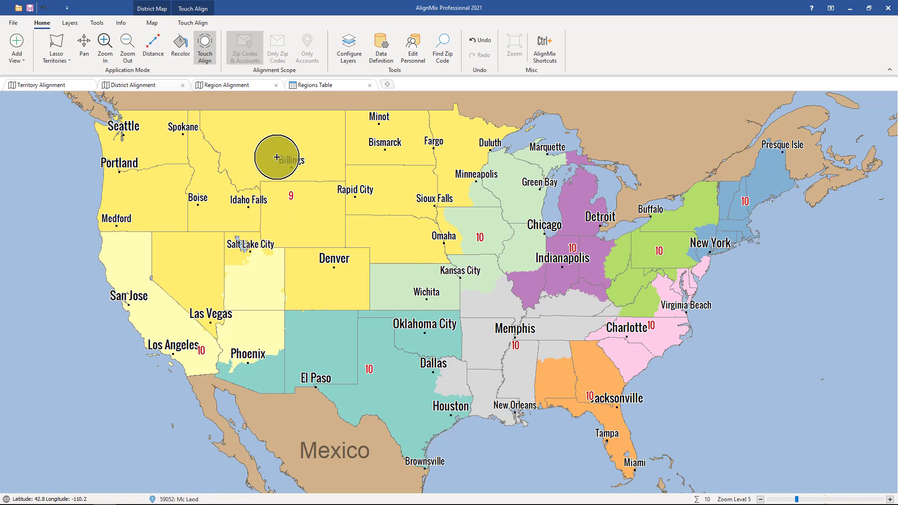
click(318, 85)
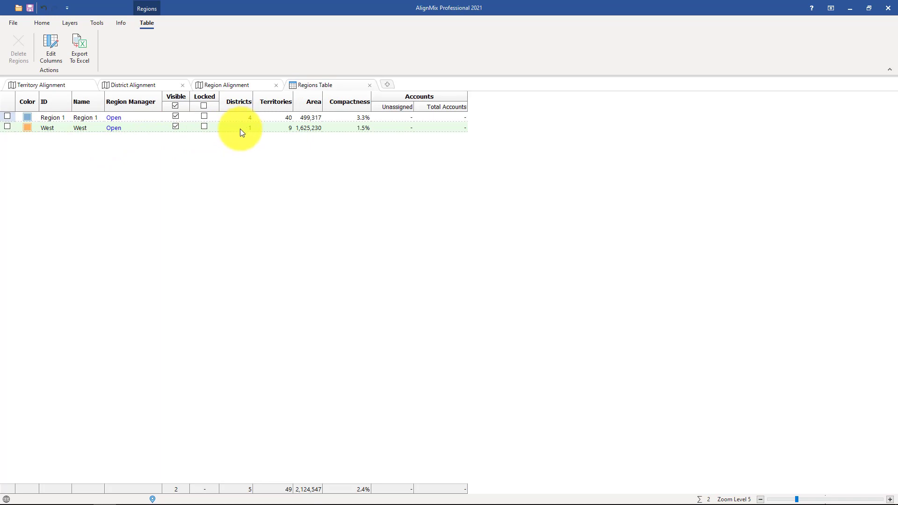
Step: Change the region labels on the region map from district count to Region ID
click(233, 85)
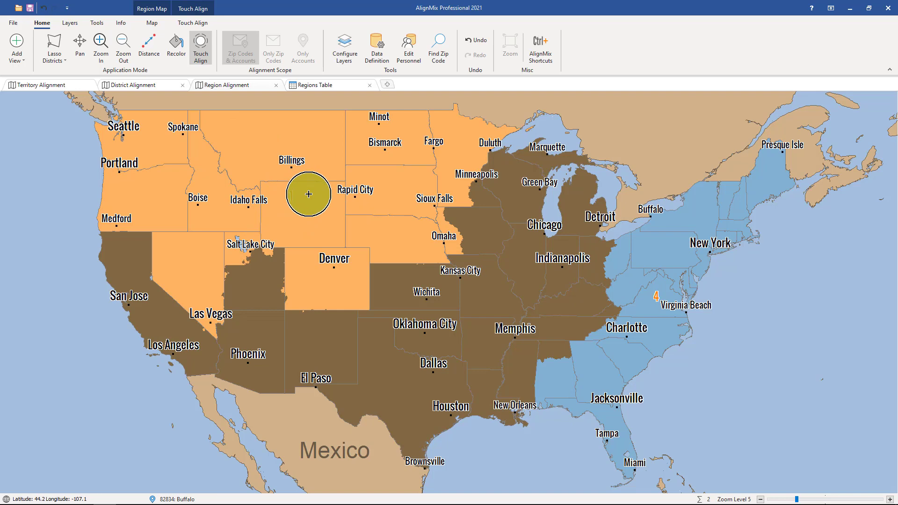
click(353, 60)
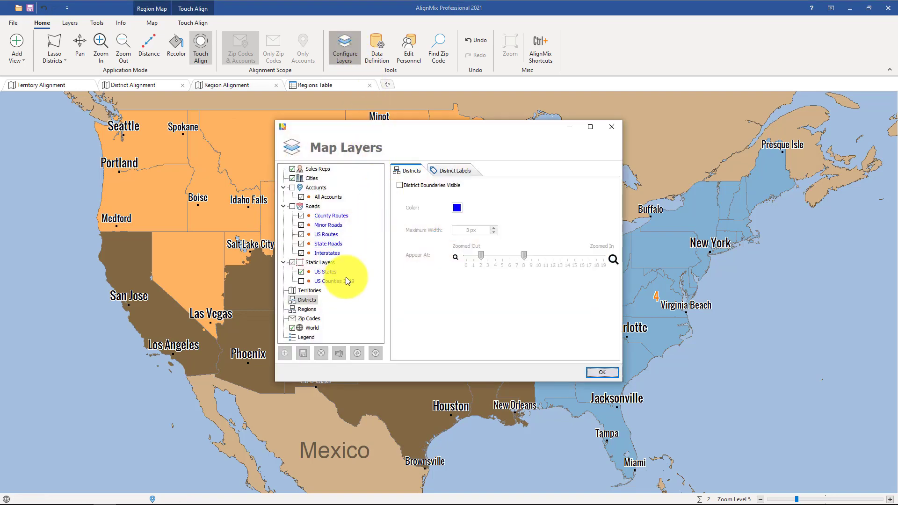
click(308, 308)
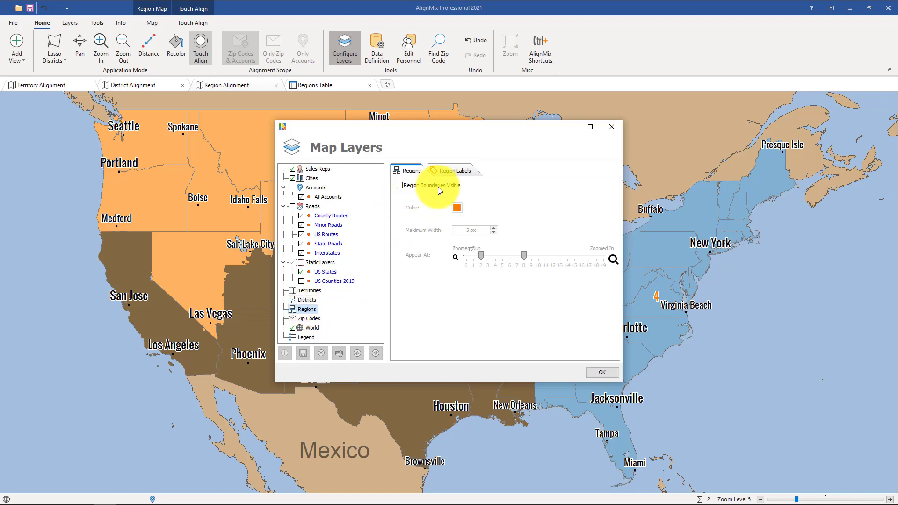
click(453, 172)
click(452, 211)
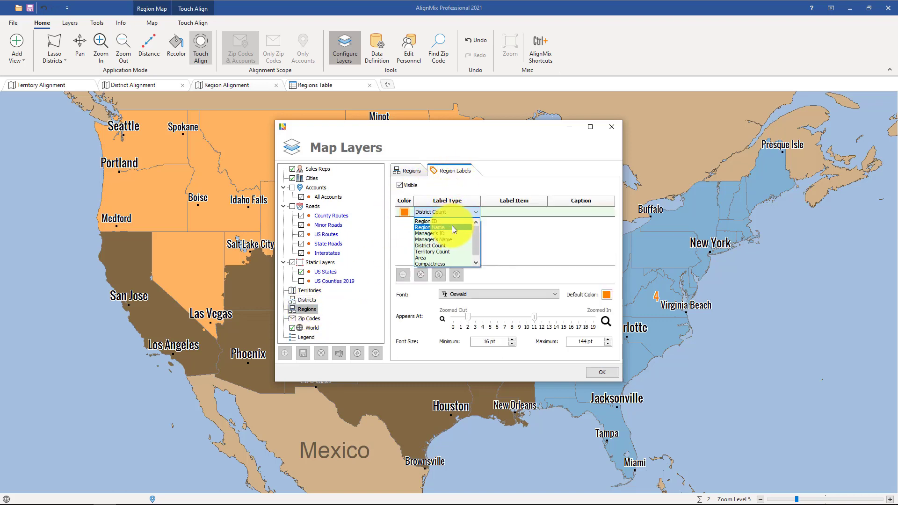
click(429, 221)
click(601, 372)
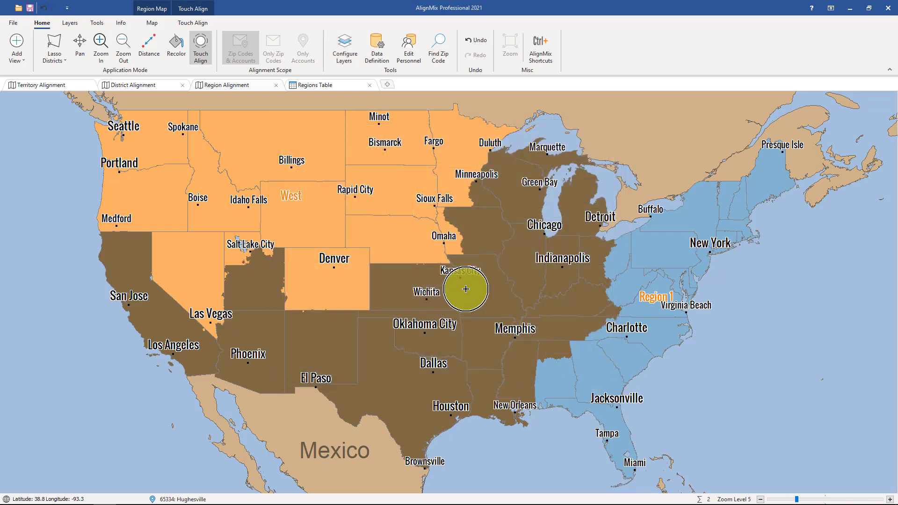
Step: Assign the California district to the West region through its properties and check the result on the region map
click(136, 87)
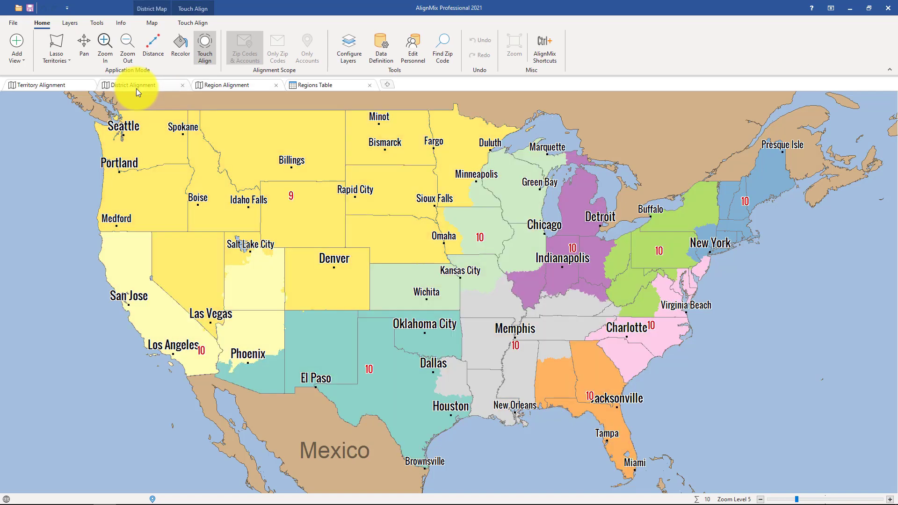
click(150, 317)
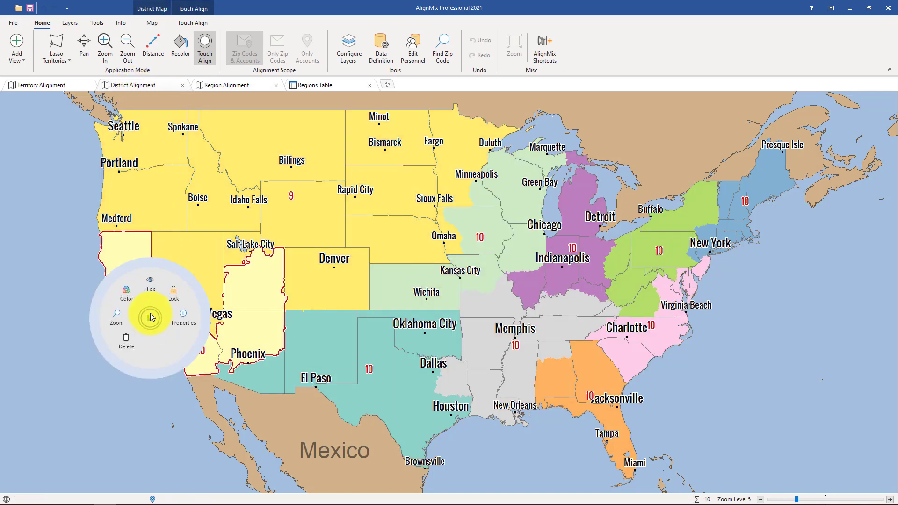
click(183, 316)
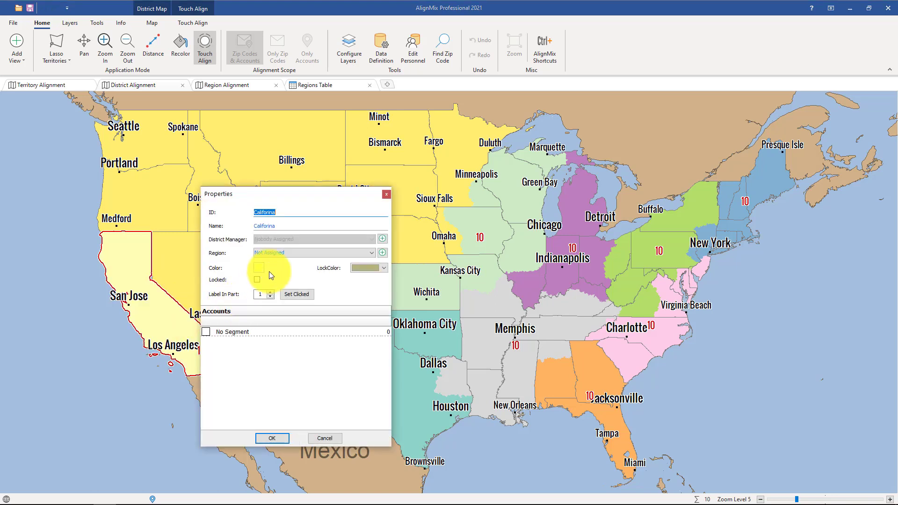
click(278, 254)
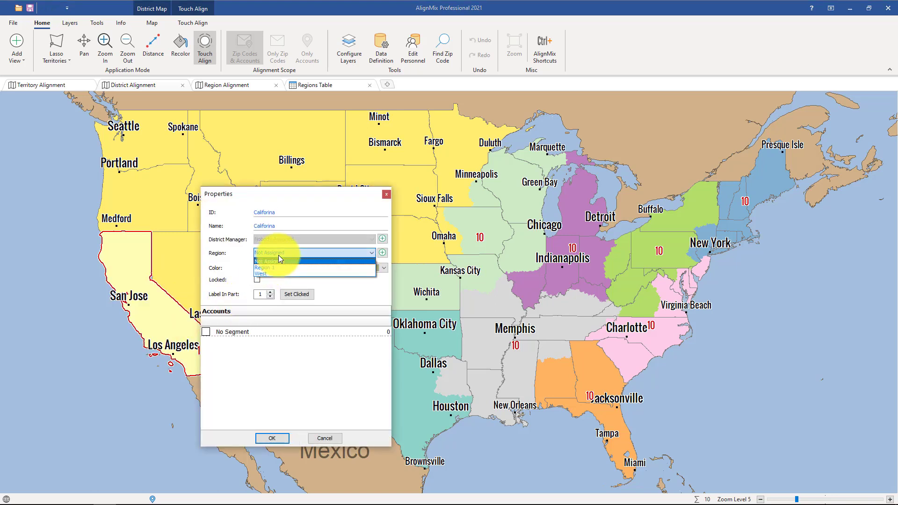
click(261, 274)
click(269, 440)
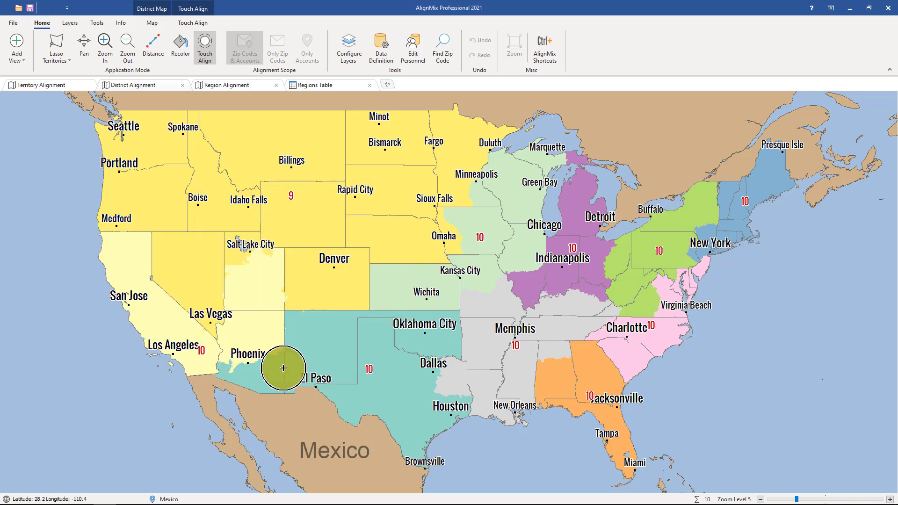
click(228, 88)
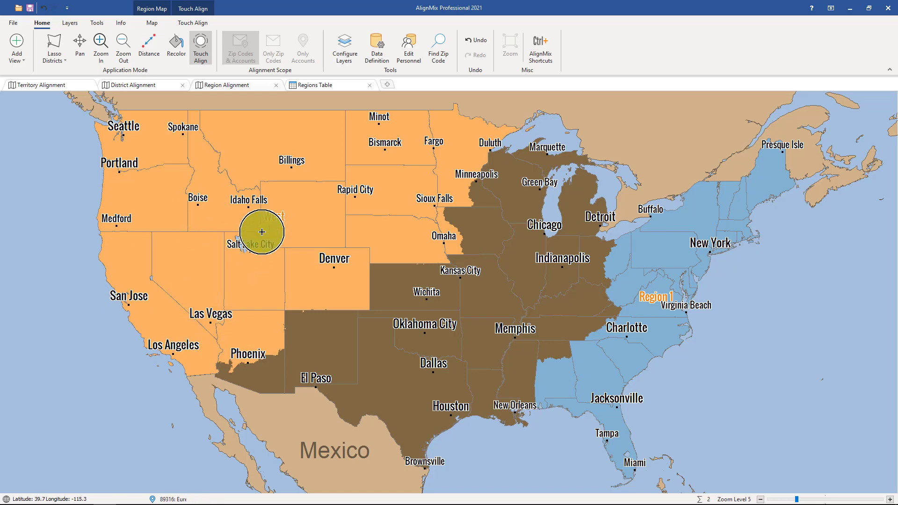
Step: Lasso the East Central, North Central and Texas districts on the district map and proceed to the available actions
click(149, 85)
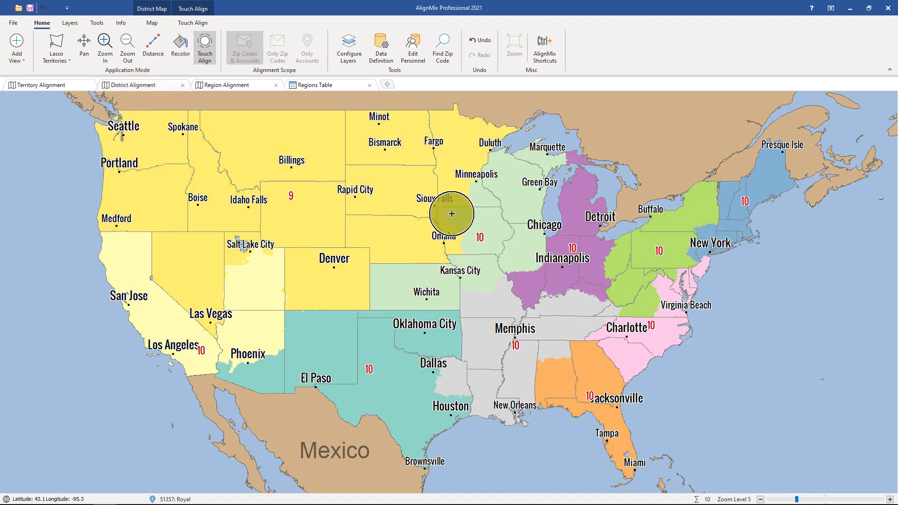
click(69, 61)
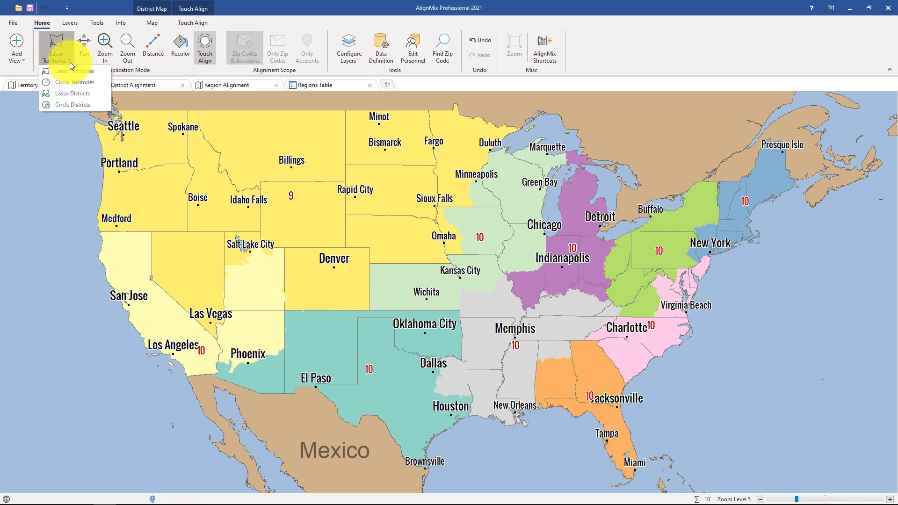
click(72, 94)
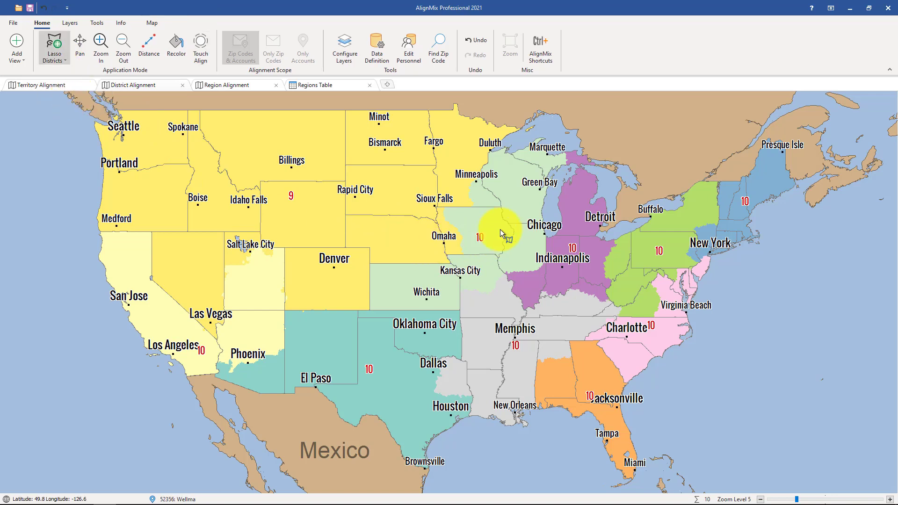
mouse_move(507, 198)
mouse_down()
mouse_move(397, 295)
mouse_move(342, 375)
mouse_move(387, 423)
mouse_move(420, 412)
mouse_move(501, 351)
mouse_move(520, 348)
mouse_up()
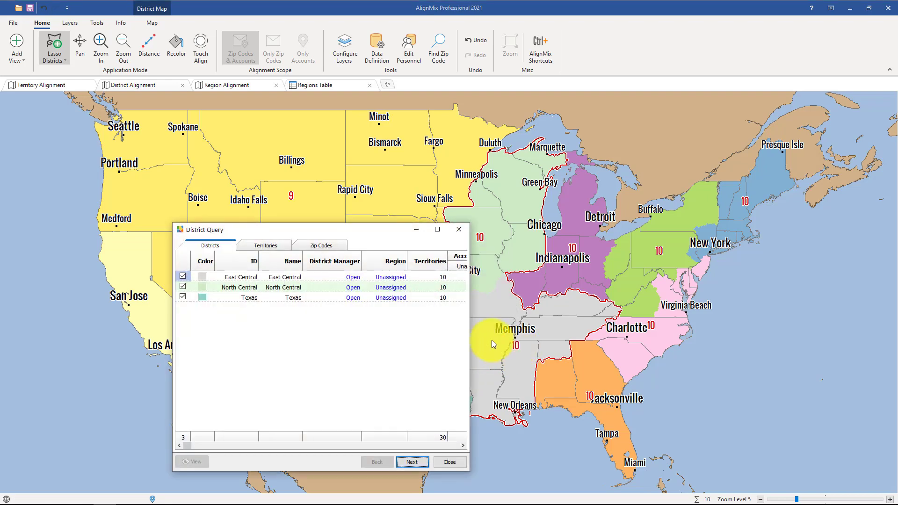
click(416, 462)
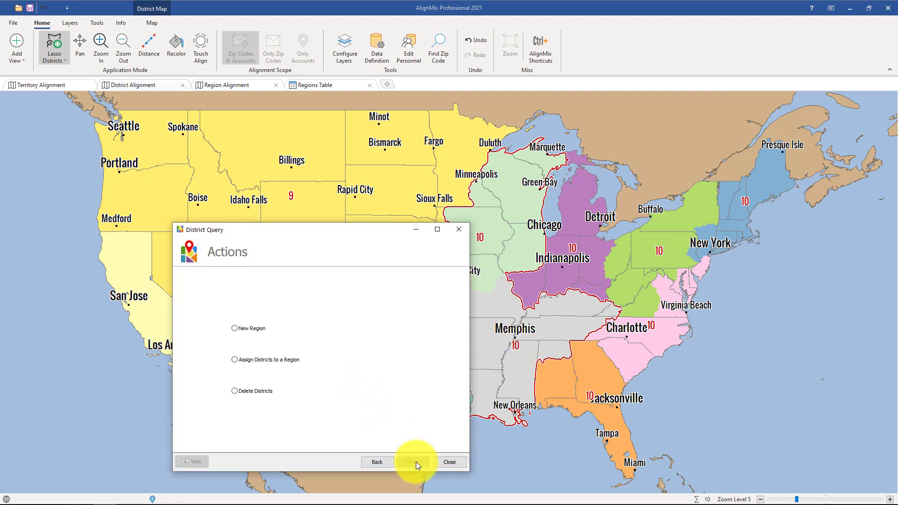
click(250, 329)
click(245, 360)
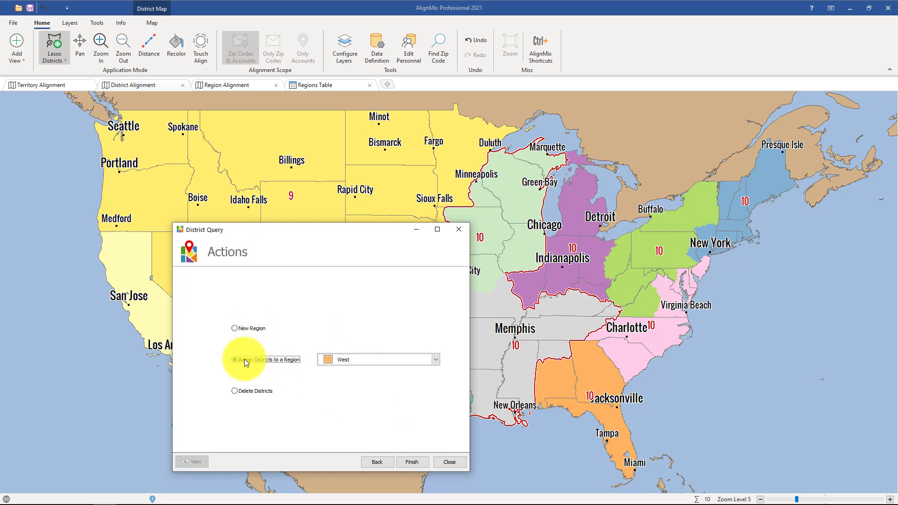
click(244, 328)
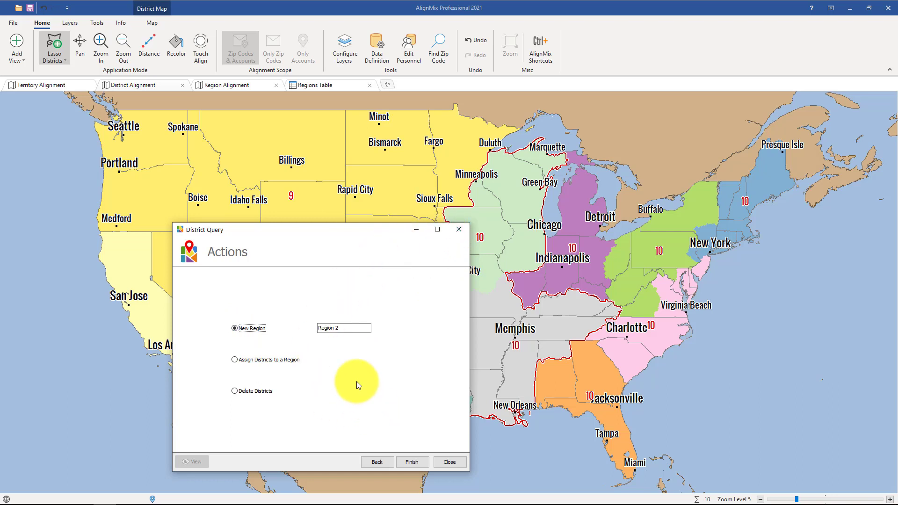
click(349, 327)
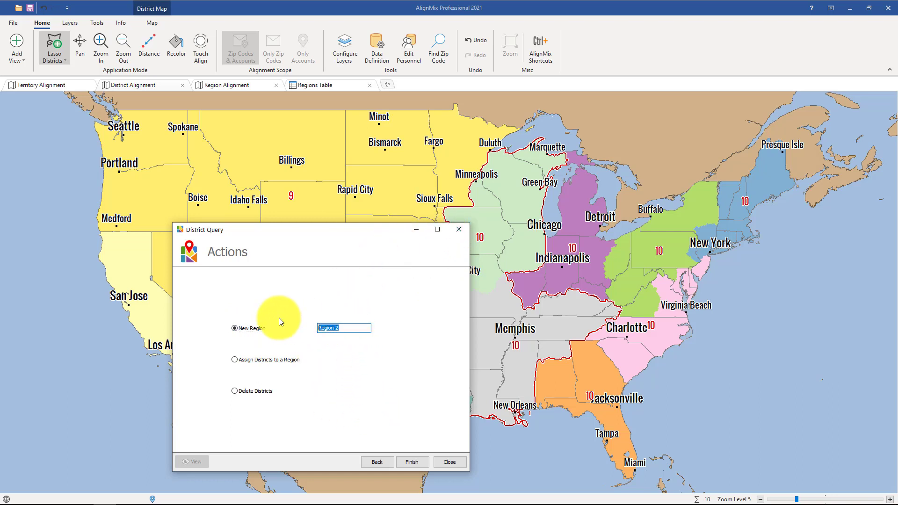
text(central)
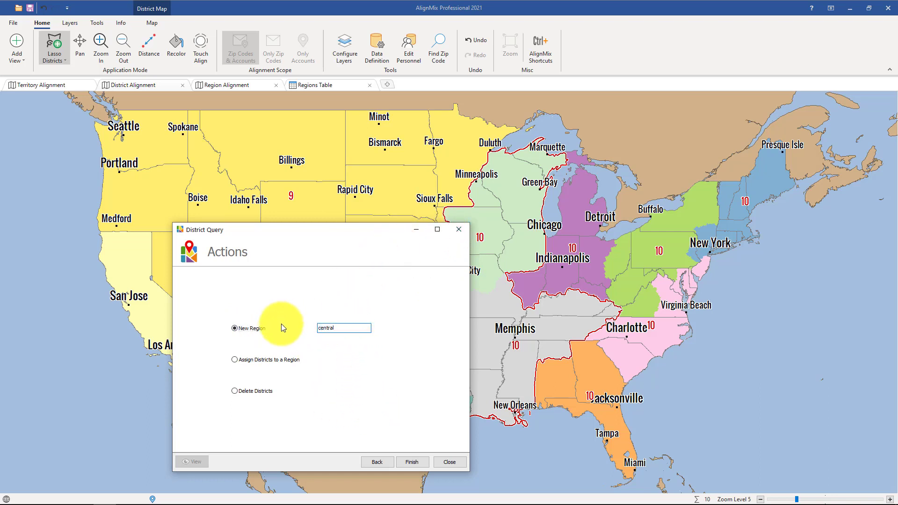
click(234, 360)
click(338, 359)
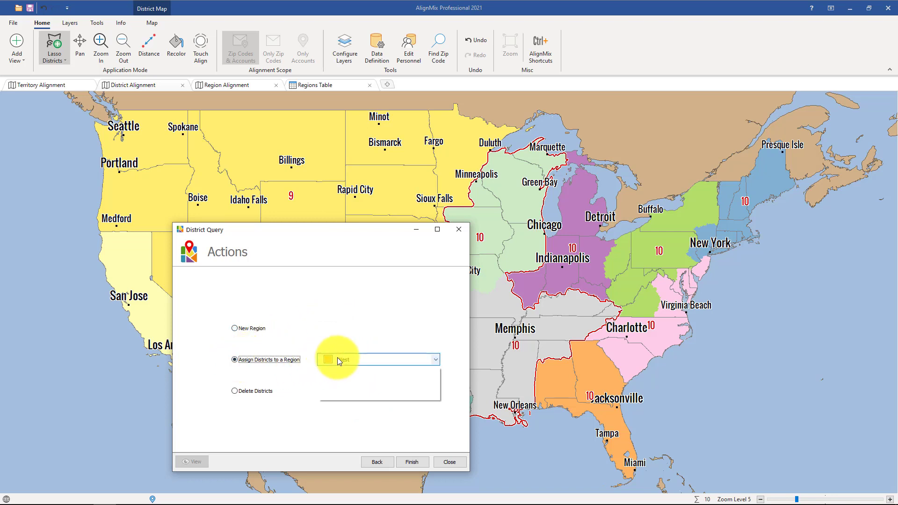
click(262, 318)
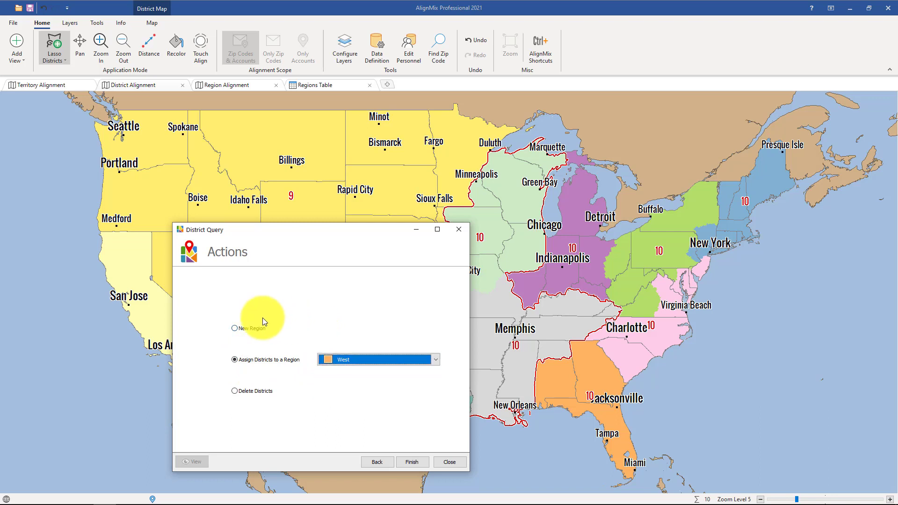
Step: Create a new region named "centreal" from the lassoed districts
click(235, 328)
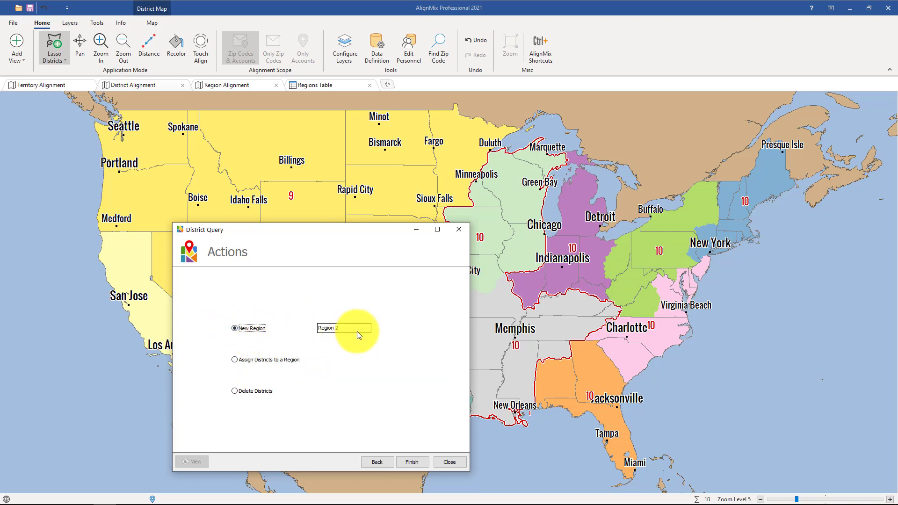
text(centreal)
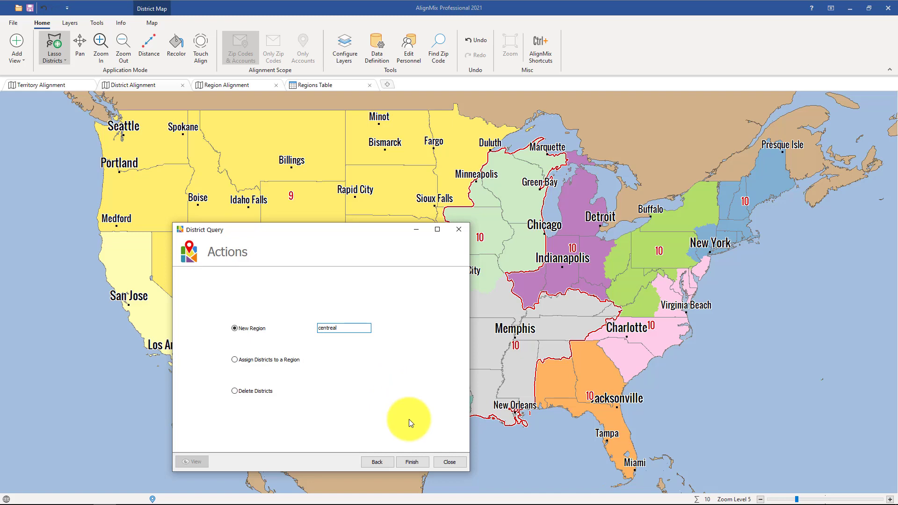
click(411, 461)
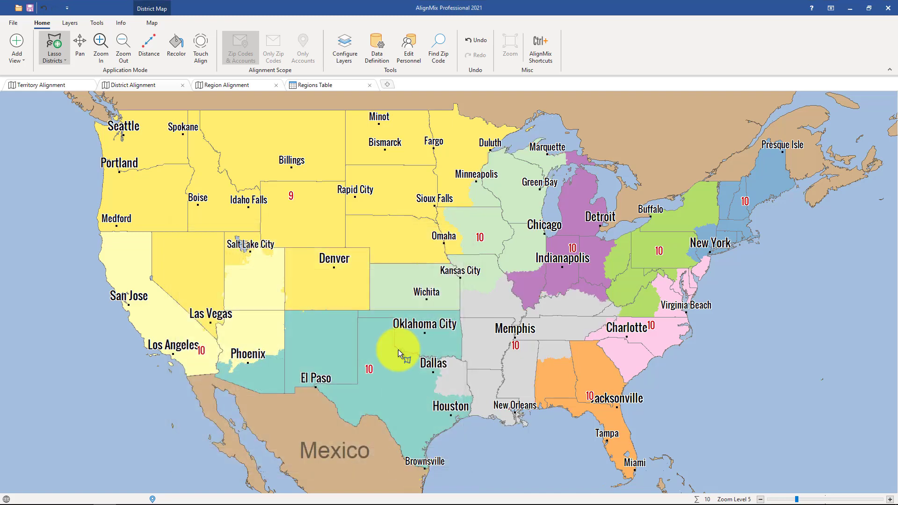
Step: Use Touch Align on the region map to add the unassigned Detroit–Indianapolis district to the centreal region, and check the regions table
click(244, 86)
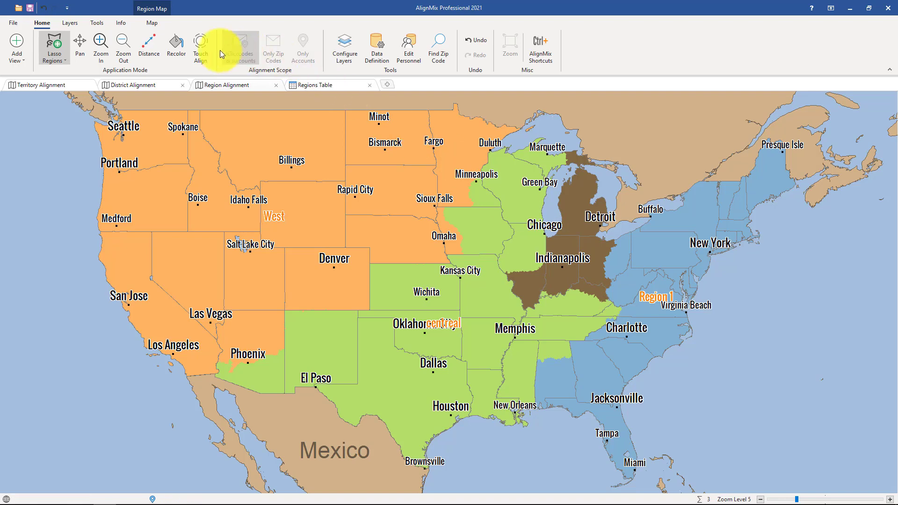
click(207, 52)
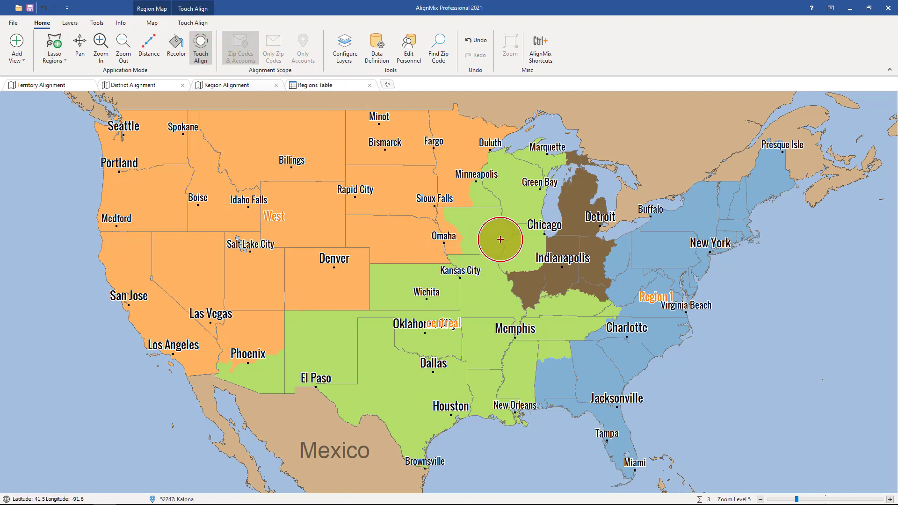
drag(499, 239, 574, 262)
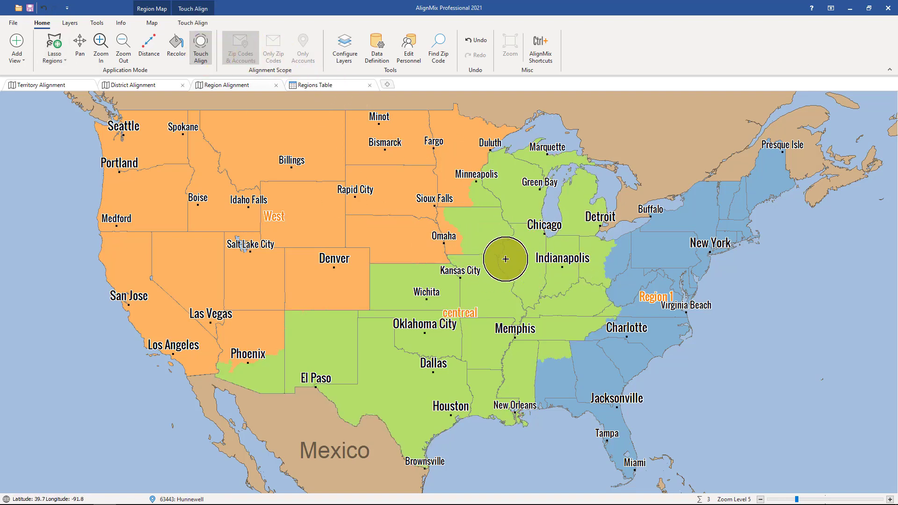
click(330, 86)
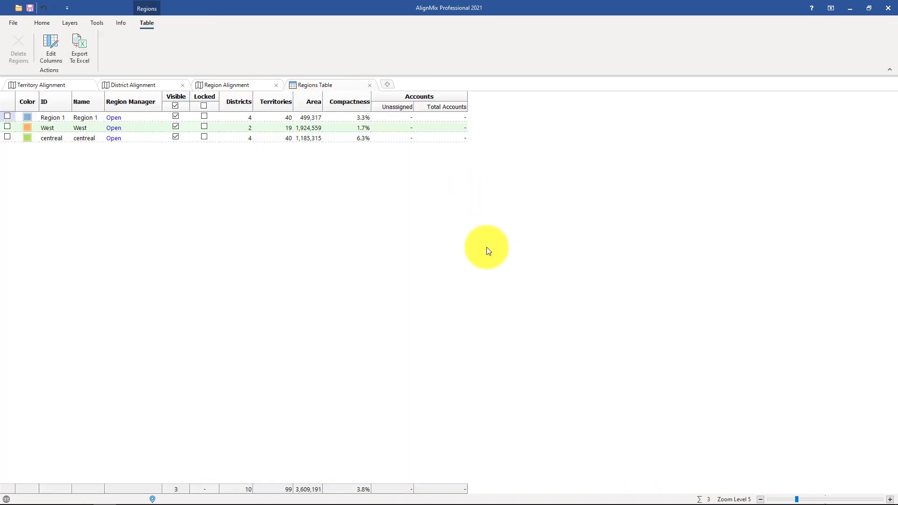